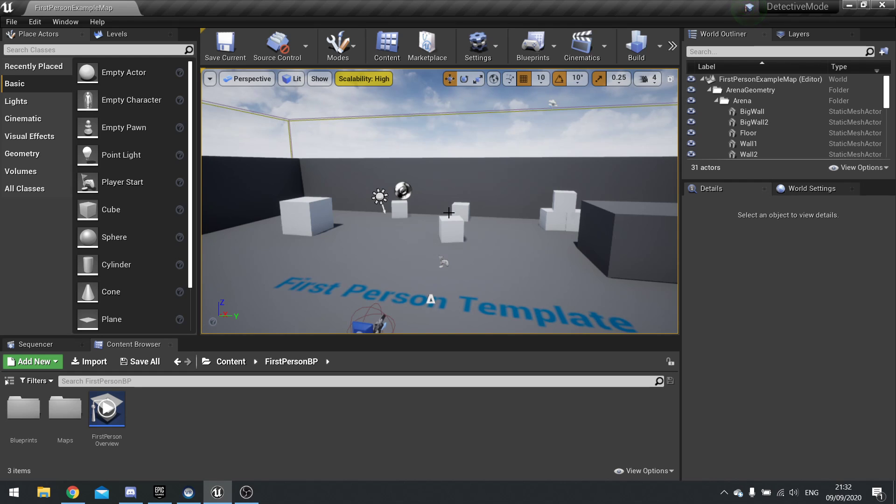
- Switch the level viewport to the Scene Depth buffer visualization
{"action": "right_click_drag", "start_coordinate": [440, 201], "coordinate": [513, 197]}
{"action": "right_click_drag", "start_coordinate": [359, 290], "coordinate": [440, 201]}
{"action": "right_click_drag", "start_coordinate": [497, 192], "coordinate": [501, 250]}
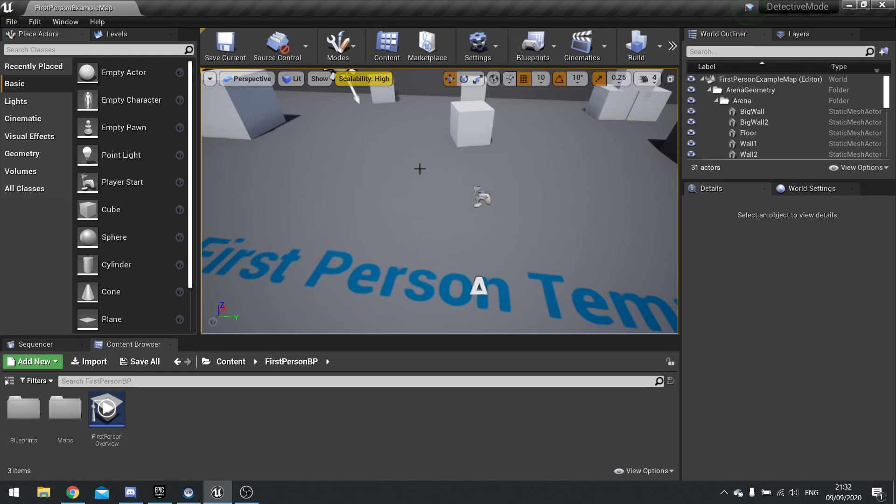
{"action": "right_click_drag", "start_coordinate": [553, 266], "coordinate": [525, 261]}
{"action": "right_click_drag", "start_coordinate": [486, 205], "coordinate": [497, 205]}
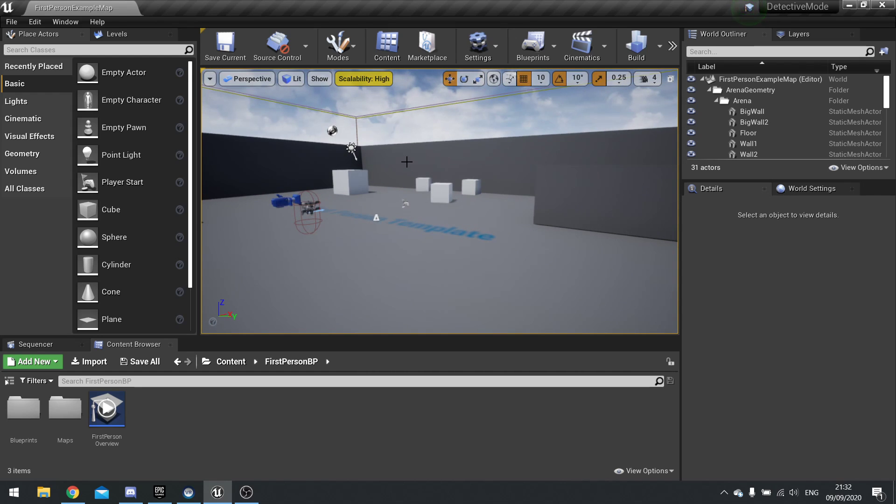
{"action": "left_click", "coordinate": [295, 82]}
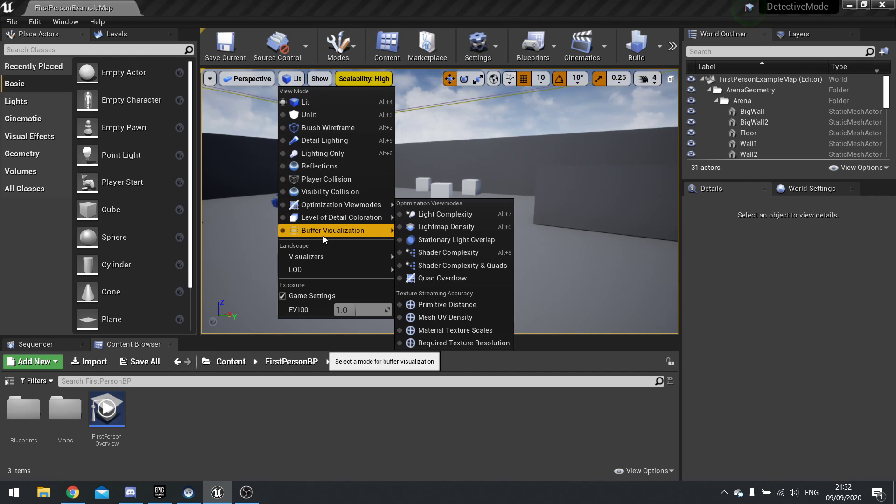
{"action": "mouse_move", "coordinate": [323, 236]}
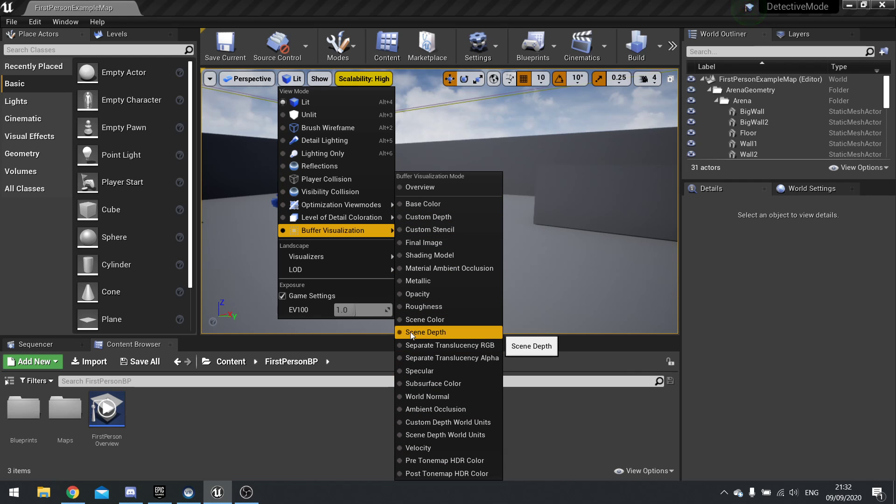
{"action": "left_click", "coordinate": [437, 335]}
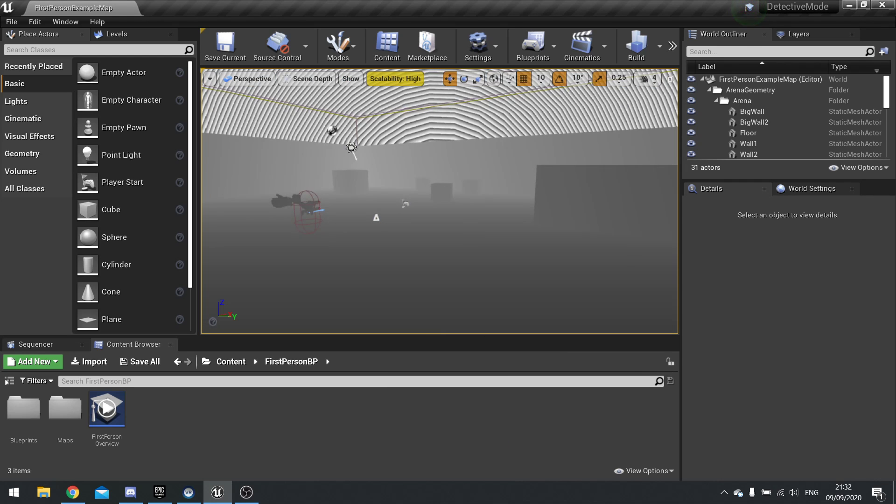
- Examine how near and distant objects around the arena are shaded in the scene depth view
{"action": "right_click_drag", "start_coordinate": [468, 238], "coordinate": [373, 241]}
{"action": "key", "text": "w"}
{"action": "right_click_drag", "start_coordinate": [435, 329], "coordinate": [435, 329]}
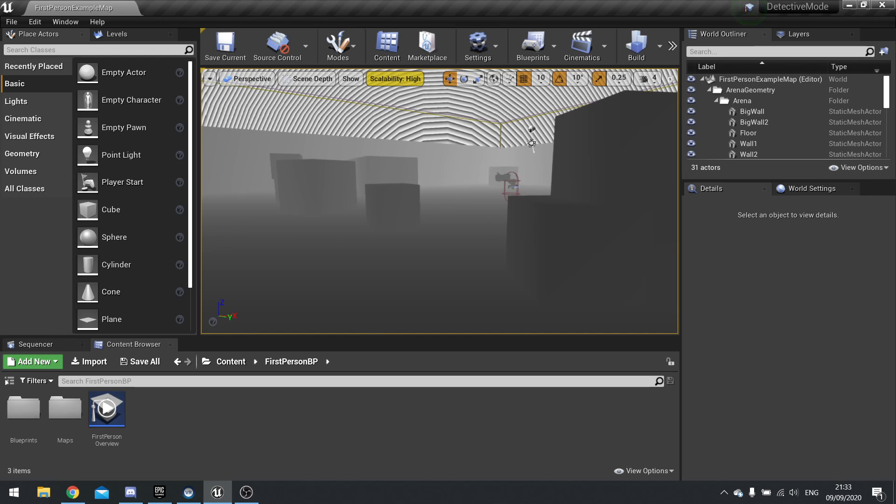
{"action": "right_click_drag", "start_coordinate": [436, 329], "coordinate": [436, 329]}
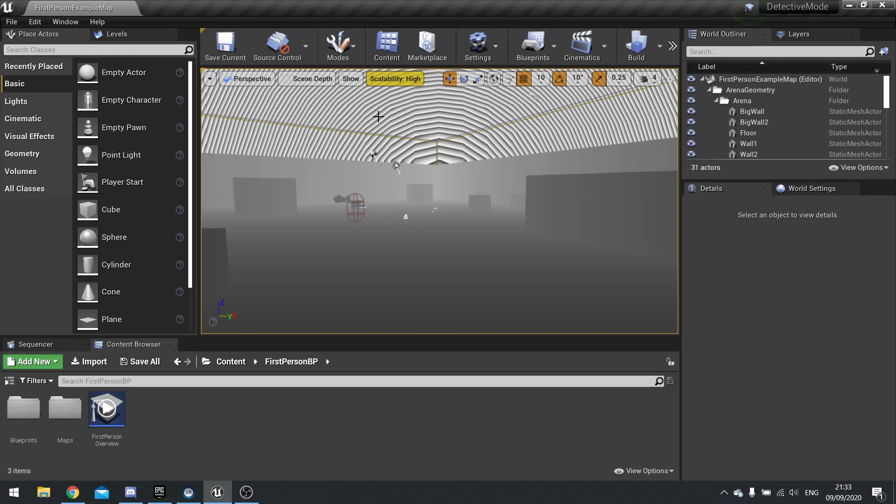
{"action": "right_click_drag", "start_coordinate": [486, 213], "coordinate": [367, 216]}
{"action": "right_click_drag", "start_coordinate": [485, 212], "coordinate": [485, 212]}
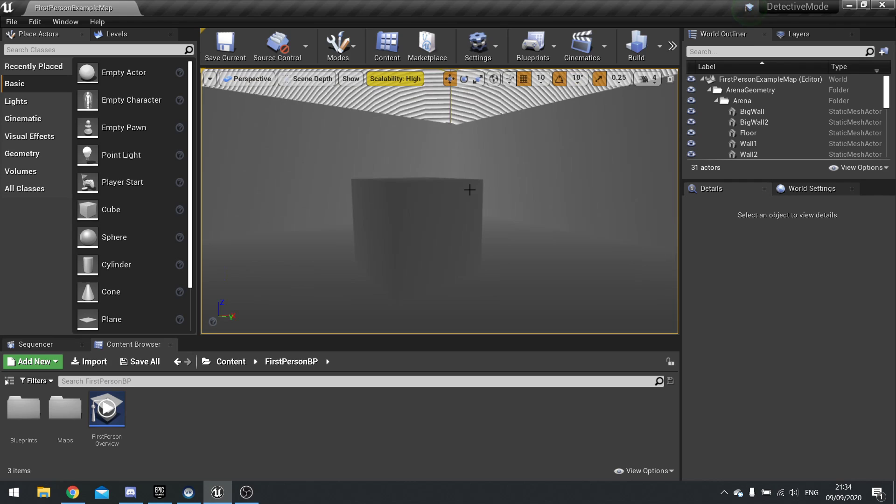
- Select the EditorCube8 cube and enable Render CustomDepth Pass in its advanced rendering settings
{"action": "left_click", "coordinate": [470, 189]}
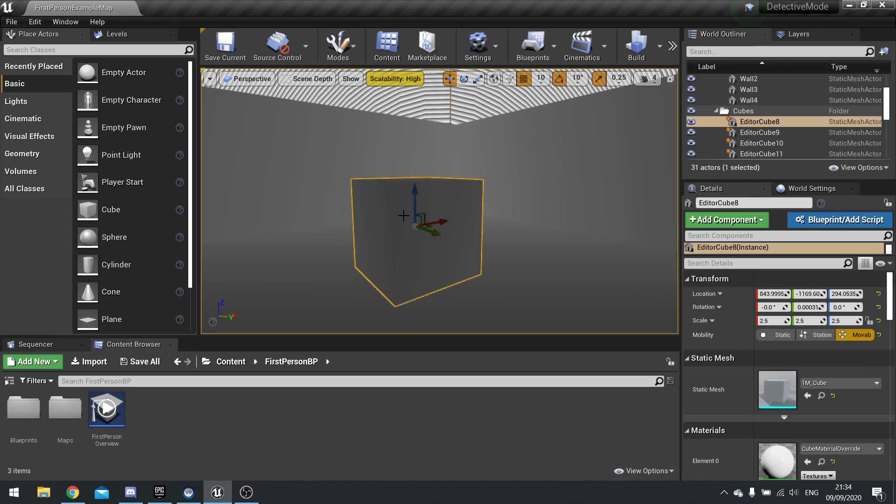
{"action": "scroll", "coordinate": [743, 371], "scroll_direction": "down", "scroll_amount": 10}
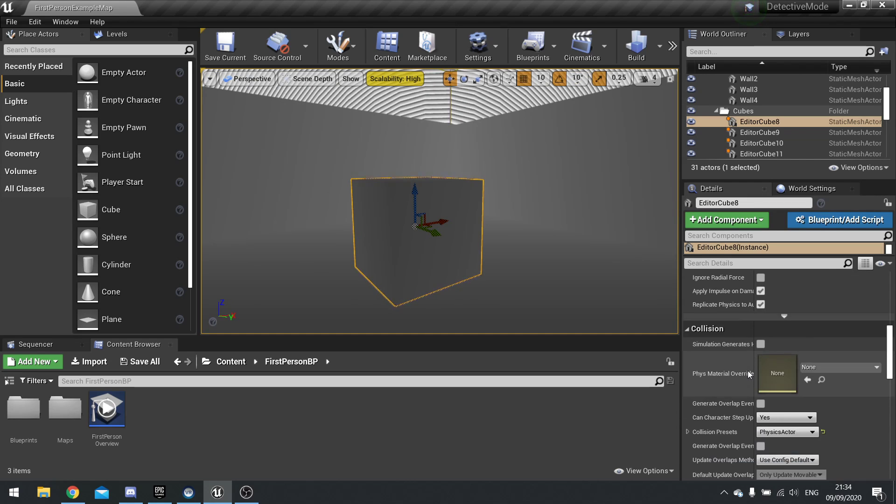
{"action": "scroll", "coordinate": [748, 374], "scroll_direction": "down", "scroll_amount": 8}
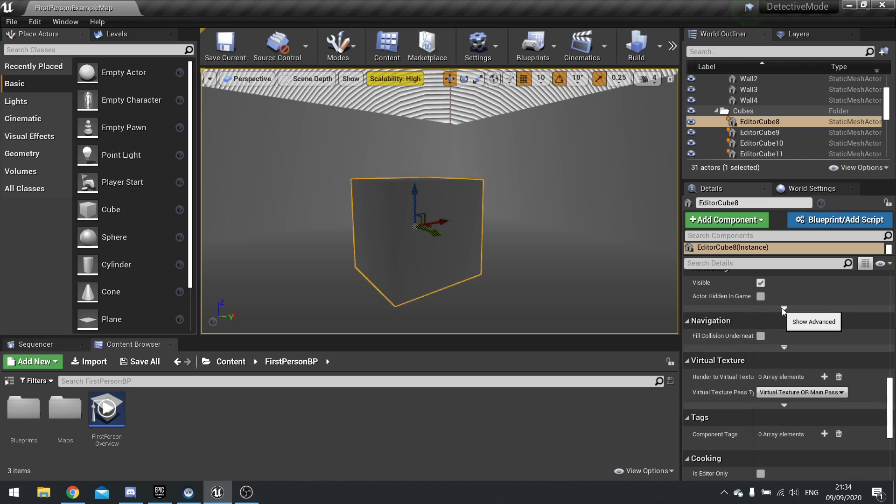
{"action": "scroll", "coordinate": [775, 308], "scroll_direction": "up", "scroll_amount": 1}
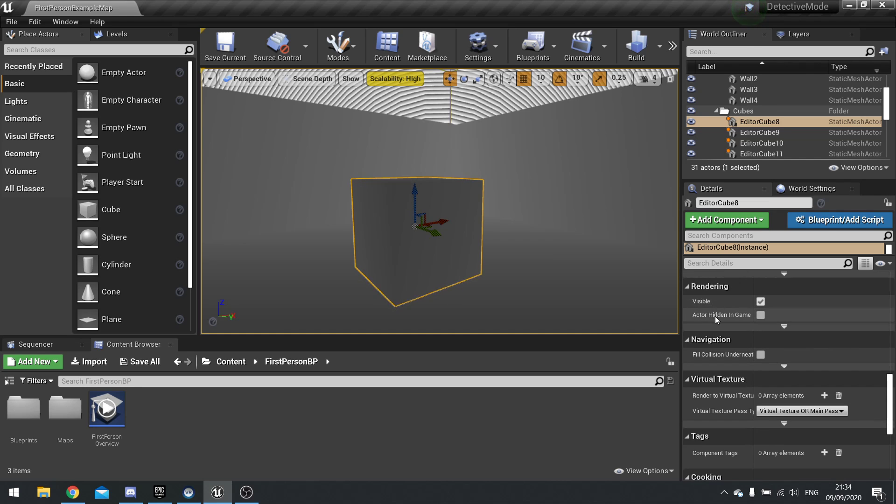
{"action": "left_click", "coordinate": [785, 326]}
{"action": "scroll", "coordinate": [759, 357], "scroll_direction": "down", "scroll_amount": 2}
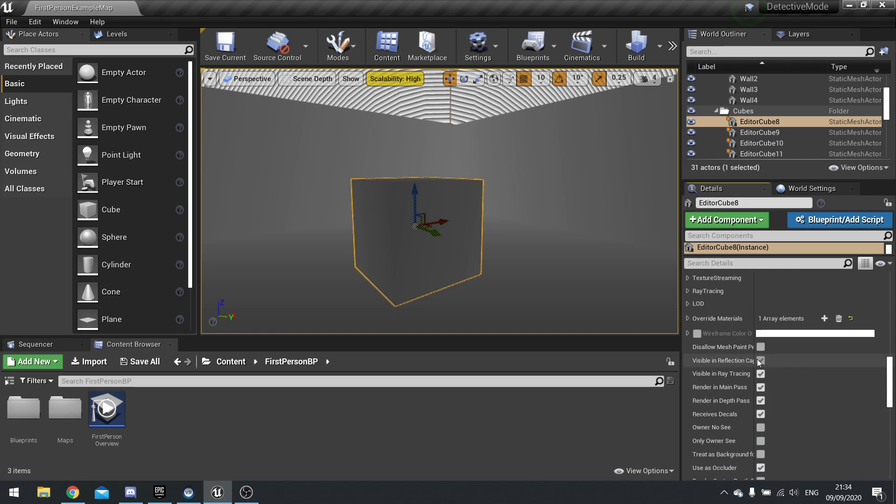
{"action": "scroll", "coordinate": [758, 359], "scroll_direction": "down", "scroll_amount": 3}
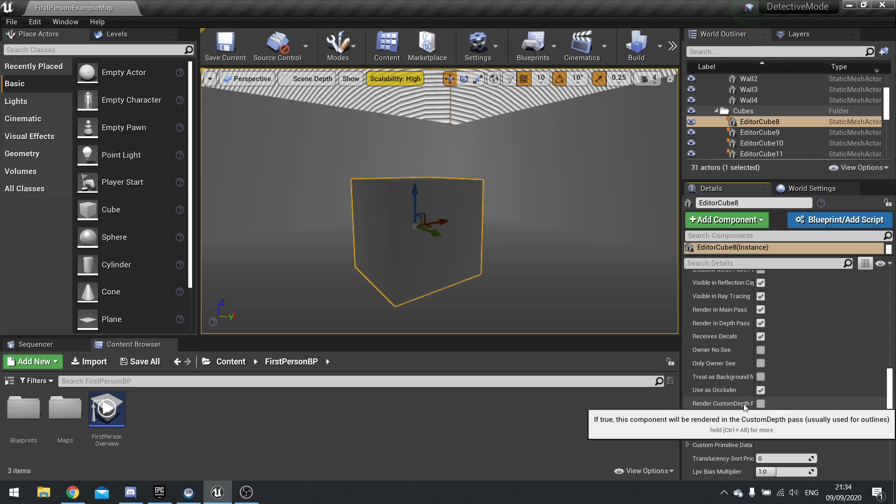
{"action": "left_click_drag", "start_coordinate": [680, 402], "coordinate": [619, 401]}
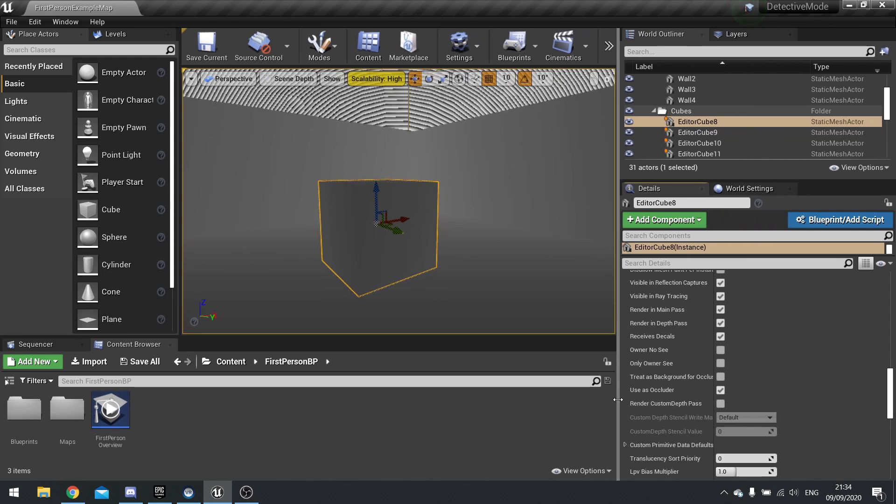
{"action": "left_click", "coordinate": [720, 404]}
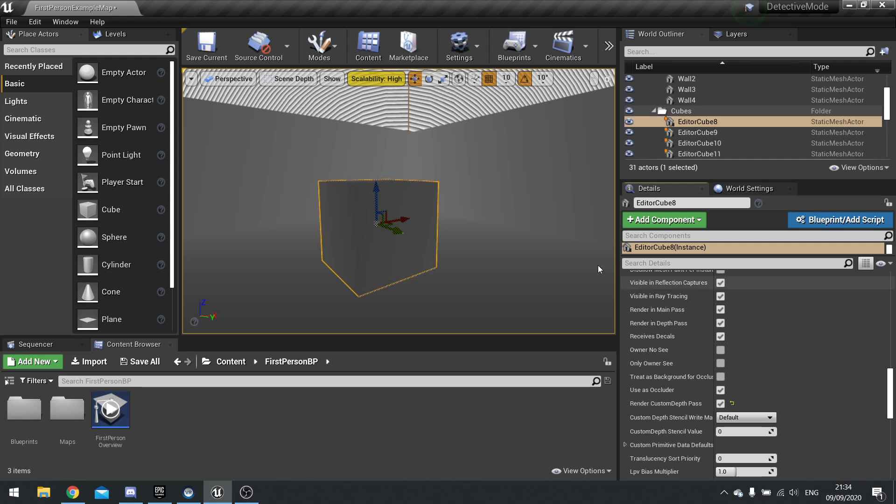
- Inspect the selected cube from several distances and angles in the scene depth view
{"action": "key", "text": "s"}
{"action": "right_click_drag", "start_coordinate": [351, 149], "coordinate": [304, 138]}
{"action": "key", "text": "d"}
{"action": "key", "text": "w"}
{"action": "key", "text": "s"}
{"action": "key", "text": "s"}
{"action": "key", "text": "w"}
{"action": "key", "text": "d"}
{"action": "key", "text": "w"}
{"action": "key", "text": "s"}
{"action": "key", "text": "s"}
{"action": "key", "text": "w"}
{"action": "left_click_drag", "start_coordinate": [364, 114], "coordinate": [372, 156]}
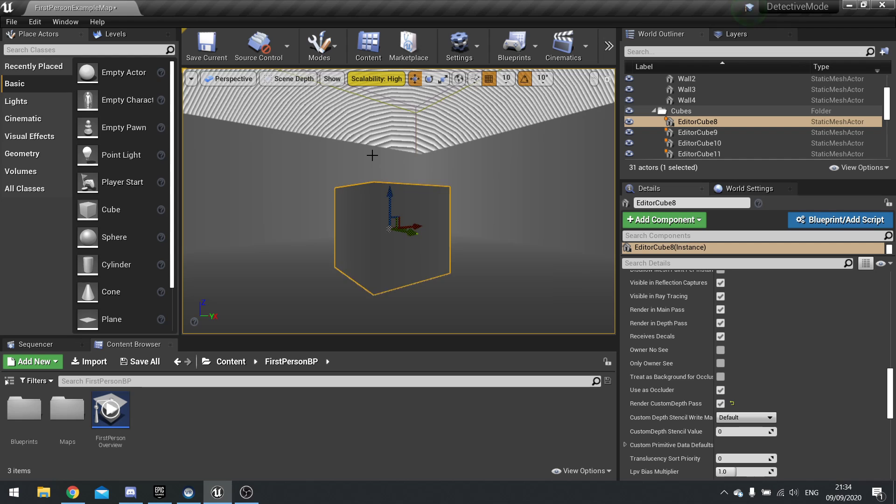
- Switch the level viewport to the Custom Depth buffer visualization
{"action": "left_click", "coordinate": [295, 80]}
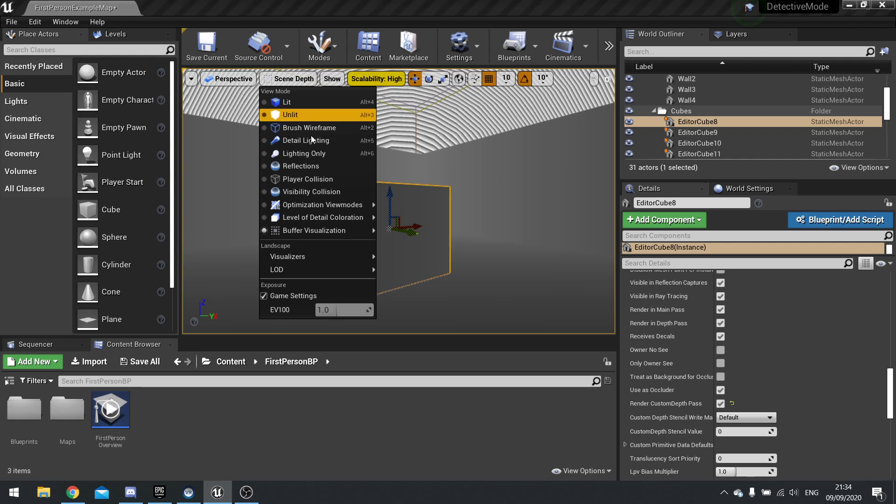
{"action": "mouse_move", "coordinate": [317, 232]}
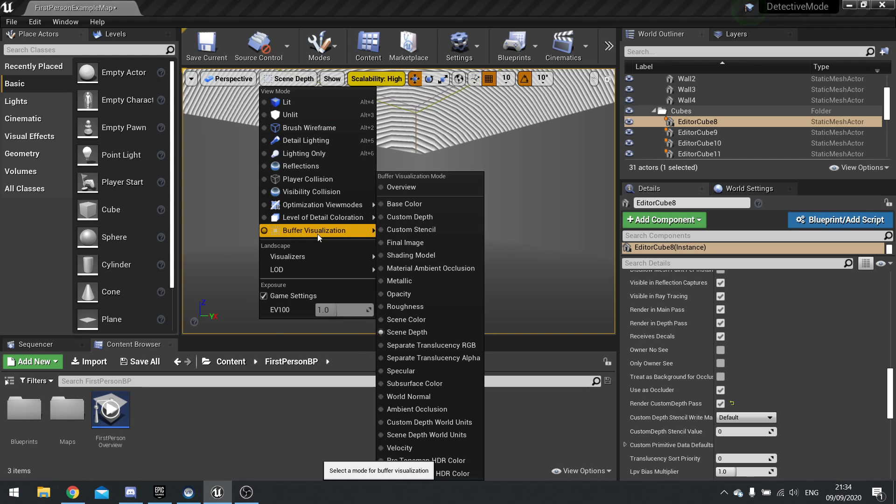
{"action": "left_click", "coordinate": [407, 220]}
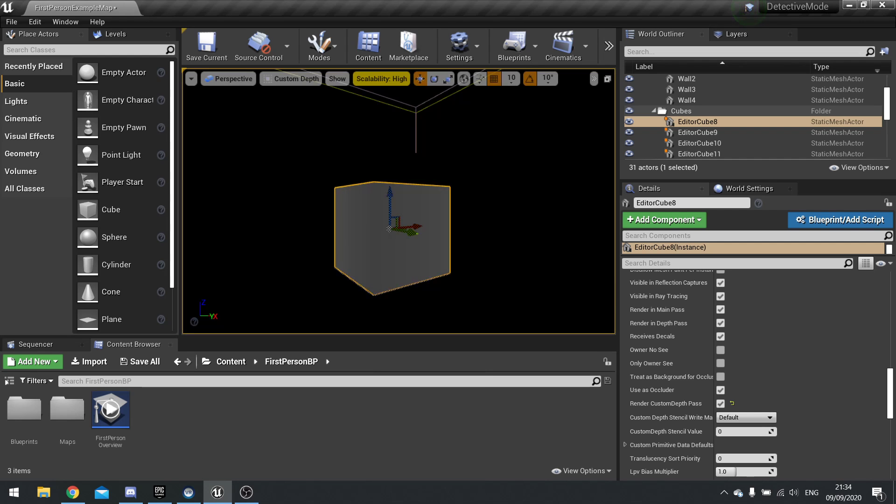
- Inspect the cube in the custom depth view from close up and farther away
{"action": "mouse_move", "coordinate": [407, 219]}
{"action": "right_mouse_down"}
{"action": "mouse_move", "coordinate": [355, 219]}
{"action": "mouse_move", "coordinate": [429, 220]}
{"action": "mouse_move", "coordinate": [299, 210]}
{"action": "mouse_move", "coordinate": [420, 208]}
{"action": "mouse_move", "coordinate": [406, 213]}
{"action": "right_mouse_up"}
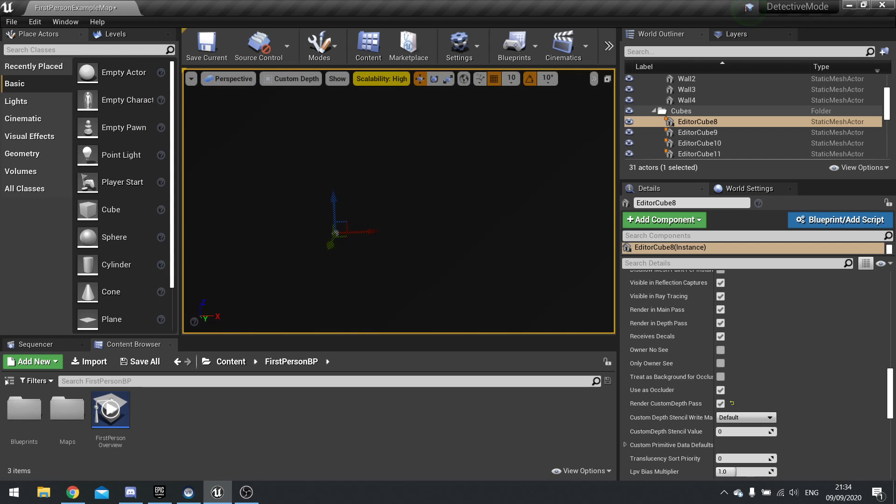
{"action": "key", "text": "s"}
{"action": "mouse_move", "coordinate": [399, 200]}
{"action": "right_mouse_down"}
{"action": "mouse_move", "coordinate": [369, 201]}
{"action": "mouse_move", "coordinate": [436, 211]}
{"action": "mouse_move", "coordinate": [416, 199]}
{"action": "mouse_move", "coordinate": [444, 202]}
{"action": "mouse_move", "coordinate": [422, 195]}
{"action": "mouse_move", "coordinate": [406, 206]}
{"action": "right_mouse_up"}
{"action": "key", "text": "w"}
{"action": "key", "text": "s"}
{"action": "key", "text": "a"}
{"action": "key", "text": "w"}
{"action": "mouse_move", "coordinate": [472, 221]}
{"action": "right_mouse_down"}
{"action": "mouse_move", "coordinate": [481, 223]}
{"action": "mouse_move", "coordinate": [472, 222]}
{"action": "right_mouse_up"}
{"action": "key", "text": "w"}
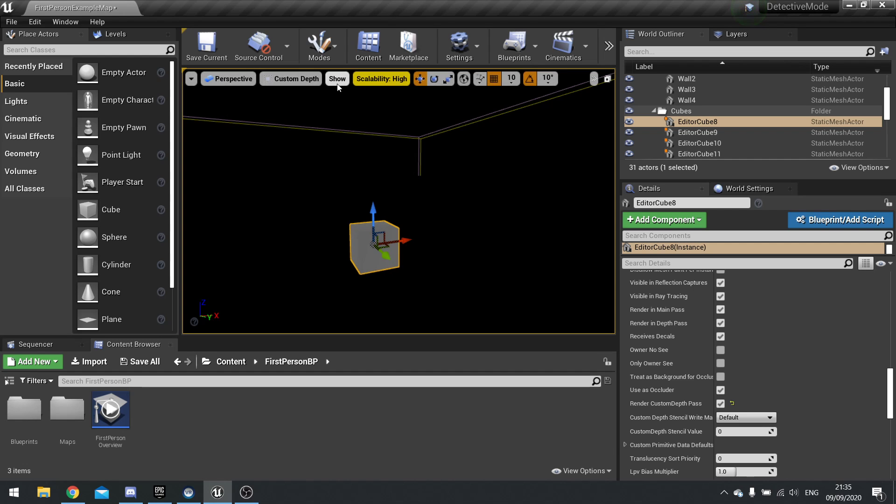
- Return the level viewport to Lit mode and bring the cube into close view
{"action": "left_click", "coordinate": [290, 79]}
{"action": "left_click", "coordinate": [292, 99]}
{"action": "key", "text": "w"}
{"action": "right_click_drag", "start_coordinate": [395, 176], "coordinate": [385, 200]}
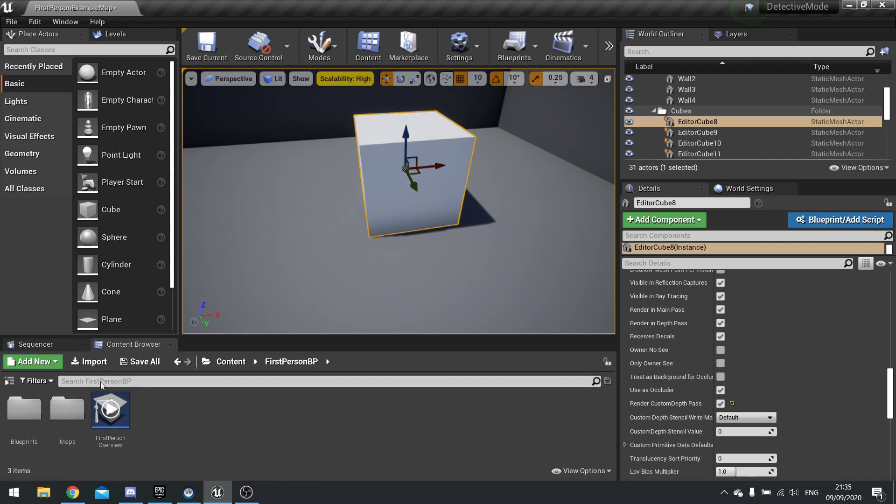
- Create a material named PP_CustomDepth in the FirstPersonBP folder and open it in a maximized material editor
{"action": "left_click", "coordinate": [36, 362]}
{"action": "left_click", "coordinate": [108, 237]}
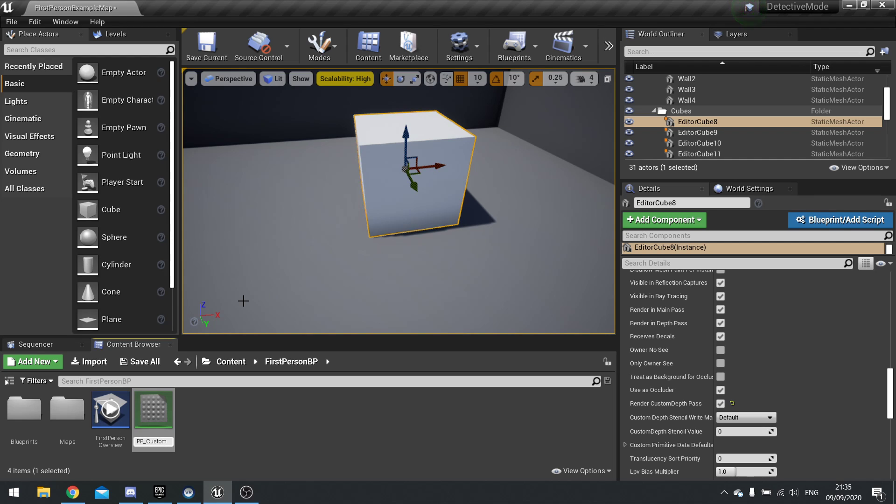
{"action": "key", "text": "Return"}
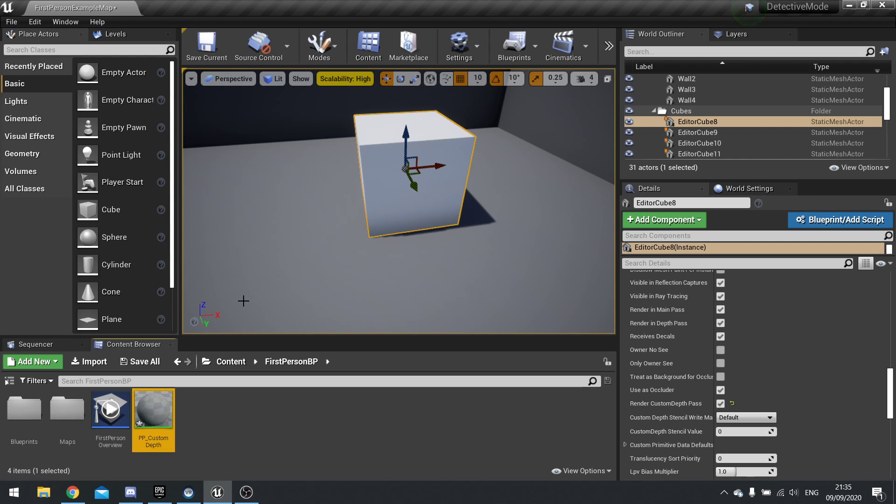
{"action": "double_click", "coordinate": [156, 413]}
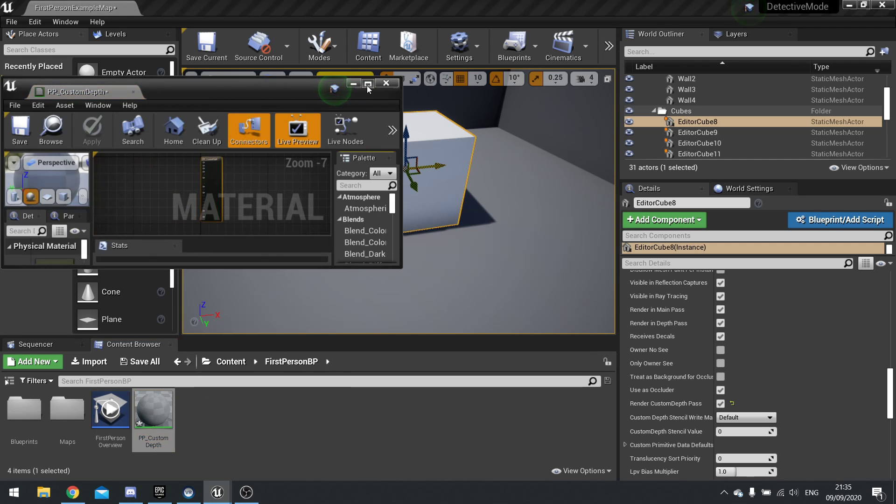
{"action": "left_click", "coordinate": [367, 86]}
- Set the Material Domain of PP_CustomDepth to Post Process
{"action": "right_click_drag", "start_coordinate": [407, 161], "coordinate": [540, 309]}
{"action": "scroll", "coordinate": [506, 284], "scroll_direction": "up", "scroll_amount": 3}
{"action": "right_click_drag", "start_coordinate": [373, 256], "coordinate": [499, 299]}
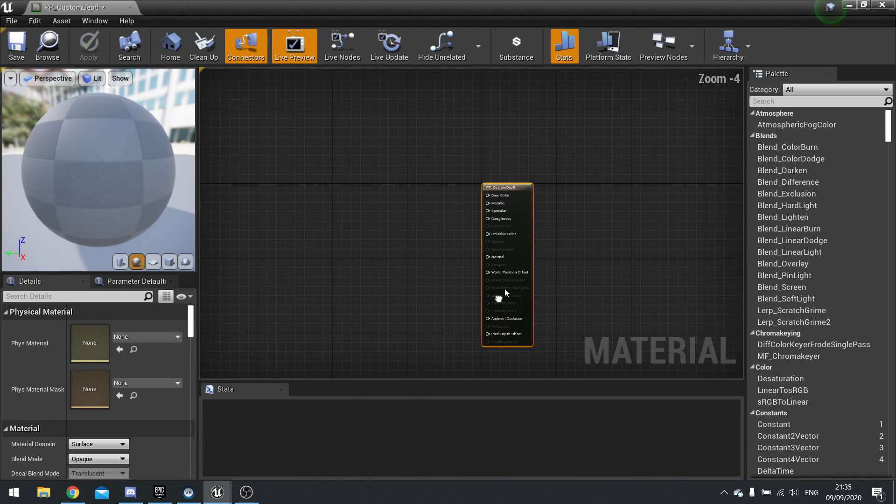
{"action": "scroll", "coordinate": [505, 293], "scroll_direction": "up", "scroll_amount": 3}
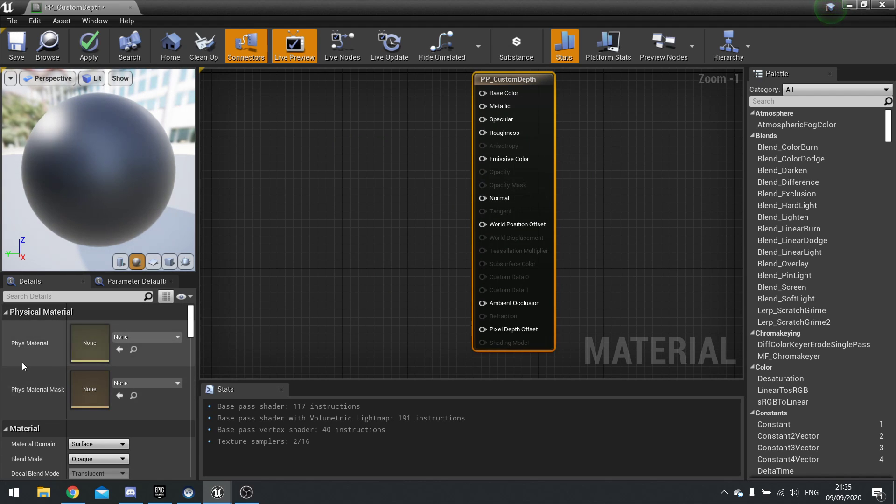
{"action": "scroll", "coordinate": [65, 416], "scroll_direction": "down", "scroll_amount": 2}
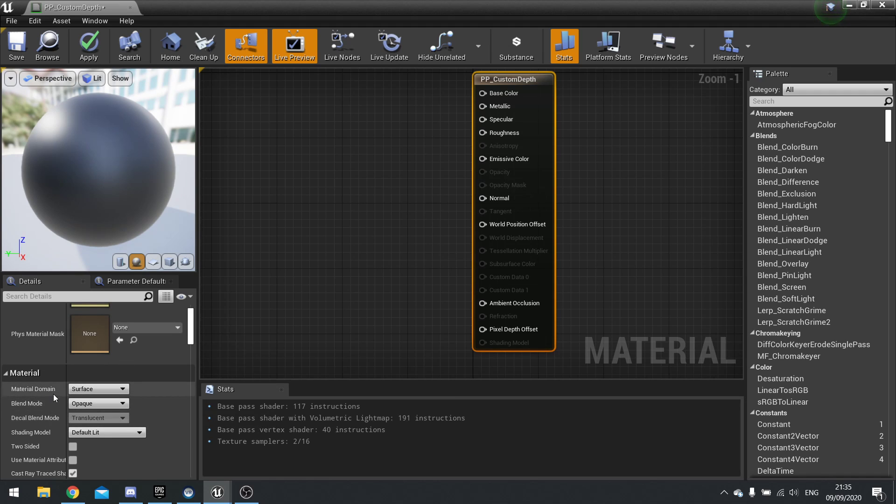
{"action": "left_click", "coordinate": [99, 389]}
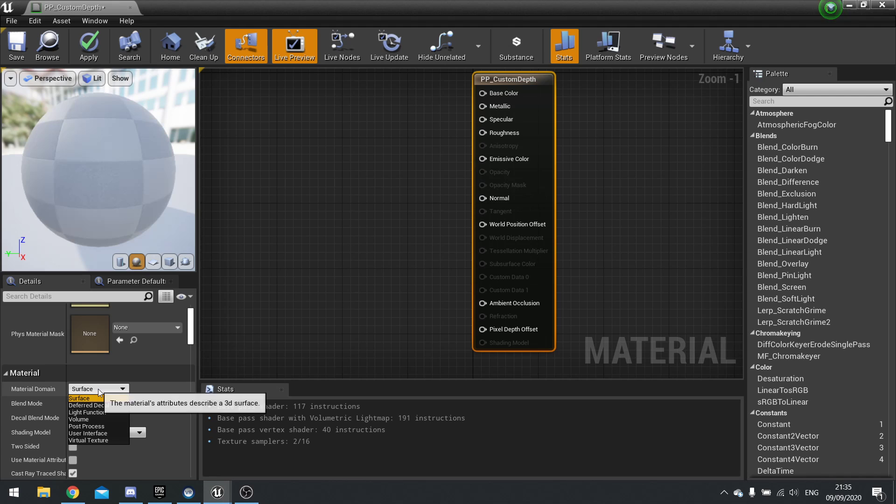
{"action": "left_click", "coordinate": [87, 426]}
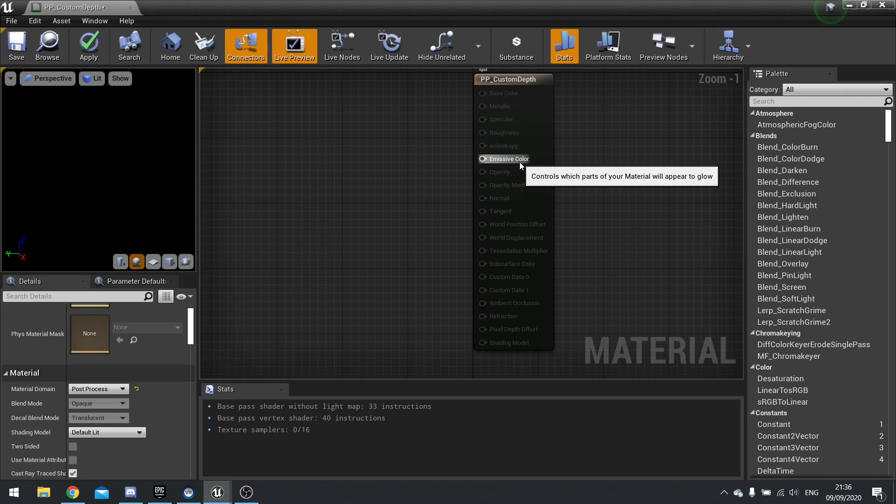
- Add a SceneTexture node to the material graph and place it to the left of the PP_CustomDepth node
{"action": "right_click_drag", "start_coordinate": [492, 321], "coordinate": [664, 376]}
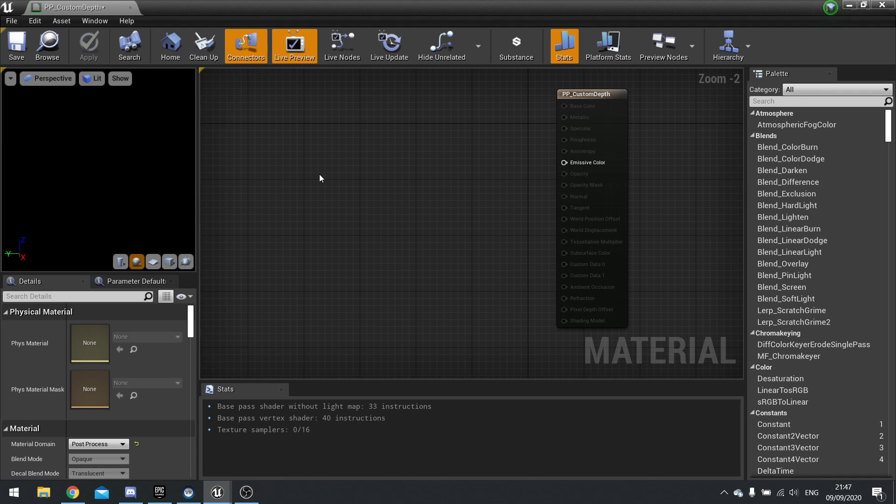
{"action": "right_click_drag", "start_coordinate": [320, 178], "coordinate": [325, 168]}
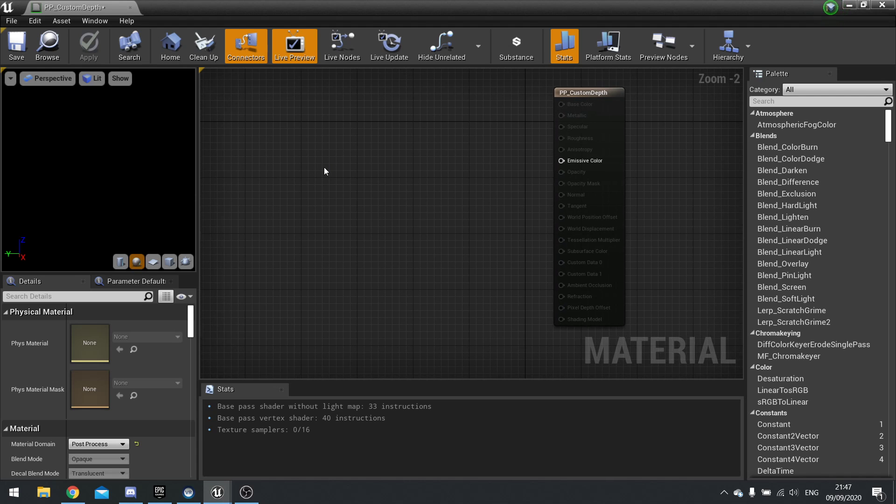
{"action": "right_click", "coordinate": [326, 165]}
{"action": "type", "text": "scene textu"}
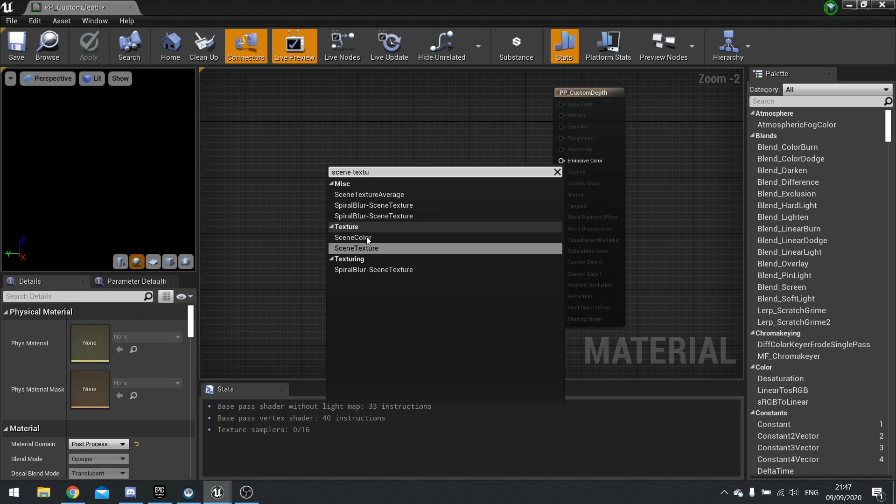
{"action": "left_click", "coordinate": [369, 248]}
{"action": "left_click_drag", "start_coordinate": [362, 198], "coordinate": [308, 199]}
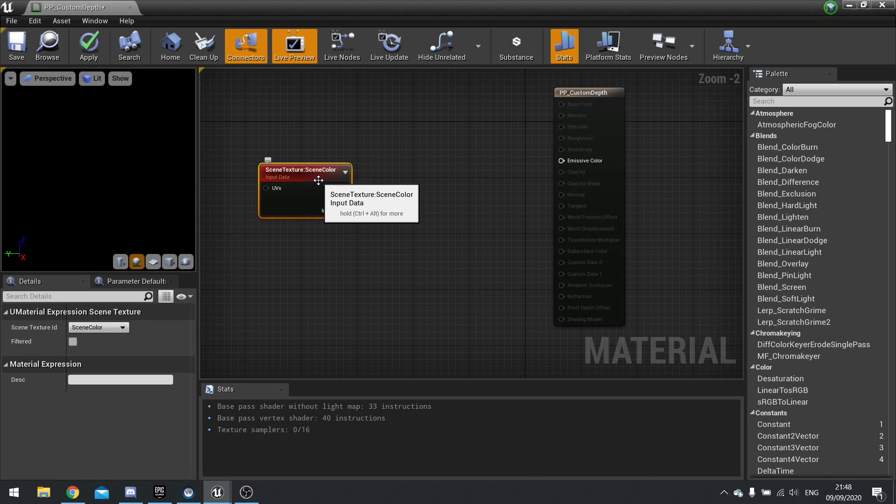
- Set the SceneTexture node's Scene Texture Id to PostProcessInput0 and connect its Color output to the material's Emissive Color
{"action": "left_click", "coordinate": [93, 328]}
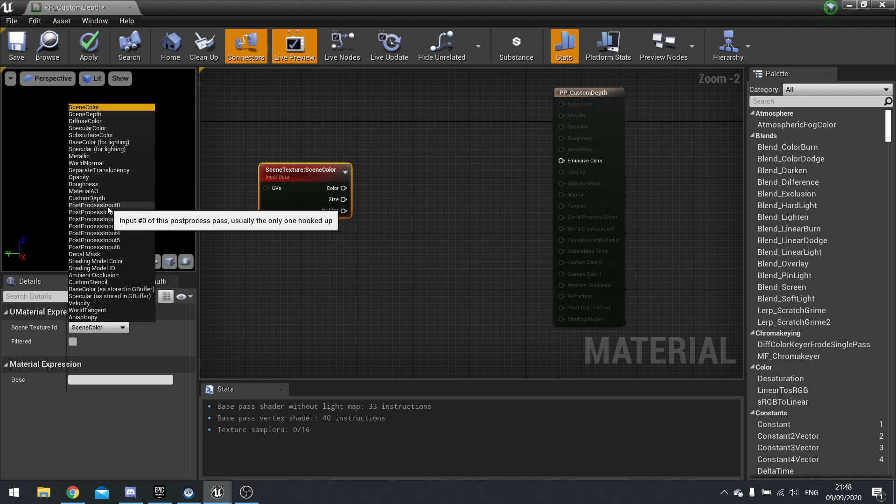
{"action": "left_click", "coordinate": [93, 205]}
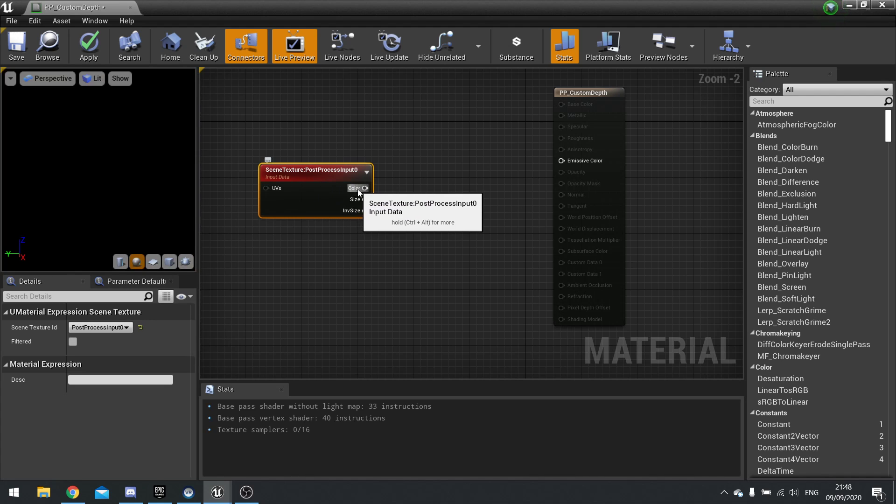
{"action": "left_click_drag", "start_coordinate": [365, 188], "coordinate": [578, 166]}
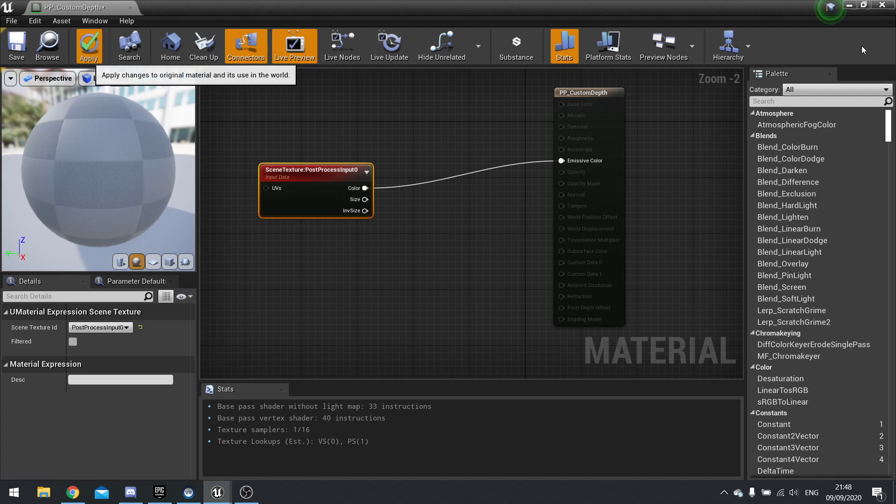
- Return to the level and place a Post Process Volume on the floor near the cube, with Infinite Extent (Unbound) enabled
{"action": "left_click", "coordinate": [849, 5]}
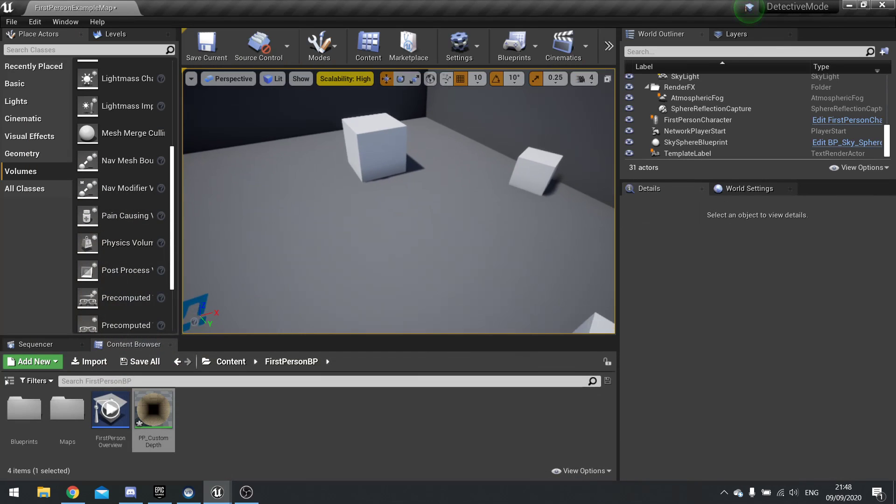
{"action": "right_click_drag", "start_coordinate": [399, 201], "coordinate": [495, 200]}
{"action": "right_click_drag", "start_coordinate": [432, 195], "coordinate": [270, 193]}
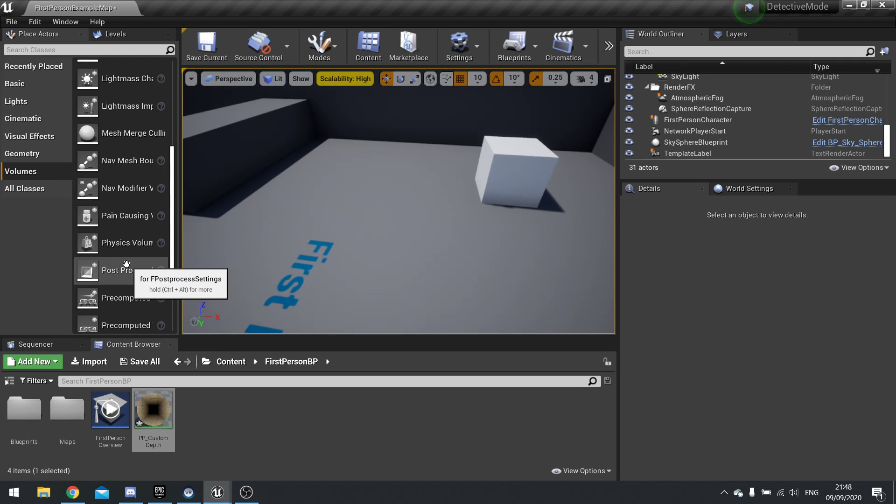
{"action": "left_click_drag", "start_coordinate": [119, 270], "coordinate": [428, 231]}
{"action": "scroll", "coordinate": [699, 357], "scroll_direction": "down", "scroll_amount": 10}
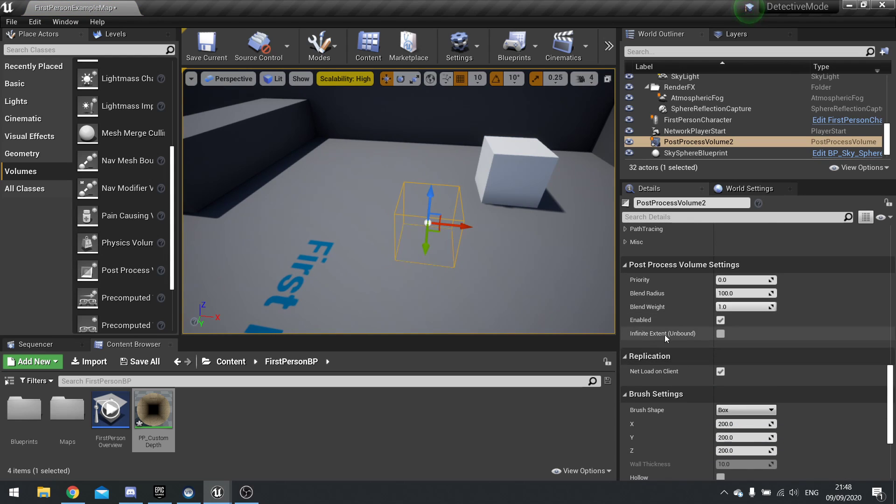
{"action": "left_click", "coordinate": [720, 334]}
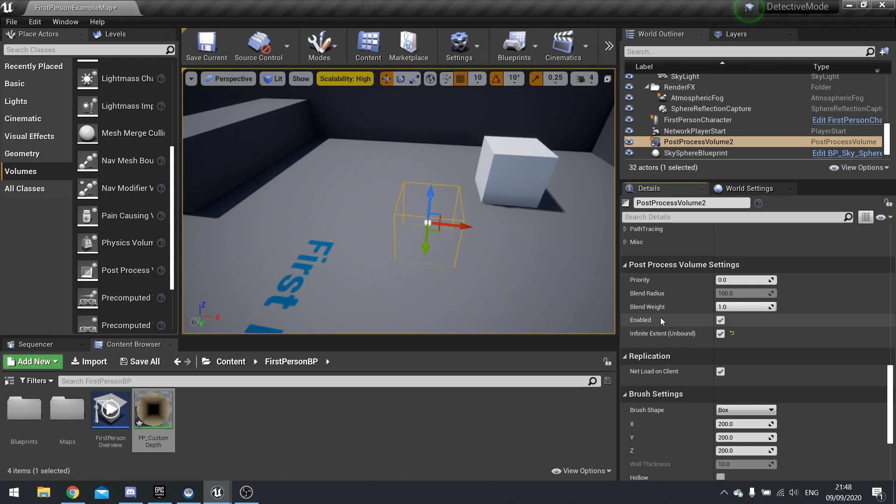
- Add an Asset reference element to the volume's Post Process Materials array and assign the PP_CustomDepth material to it
{"action": "scroll", "coordinate": [686, 357], "scroll_direction": "up", "scroll_amount": 2}
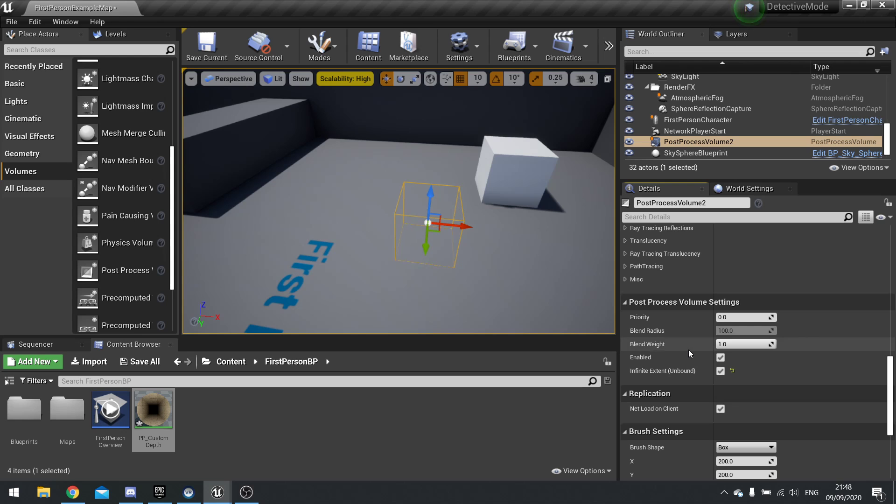
{"action": "scroll", "coordinate": [688, 349], "scroll_direction": "up", "scroll_amount": 10}
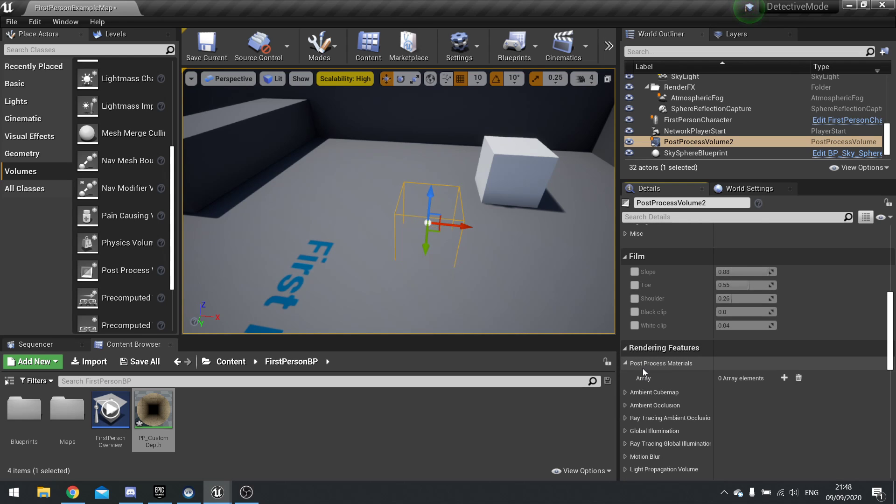
{"action": "left_click", "coordinate": [786, 378]}
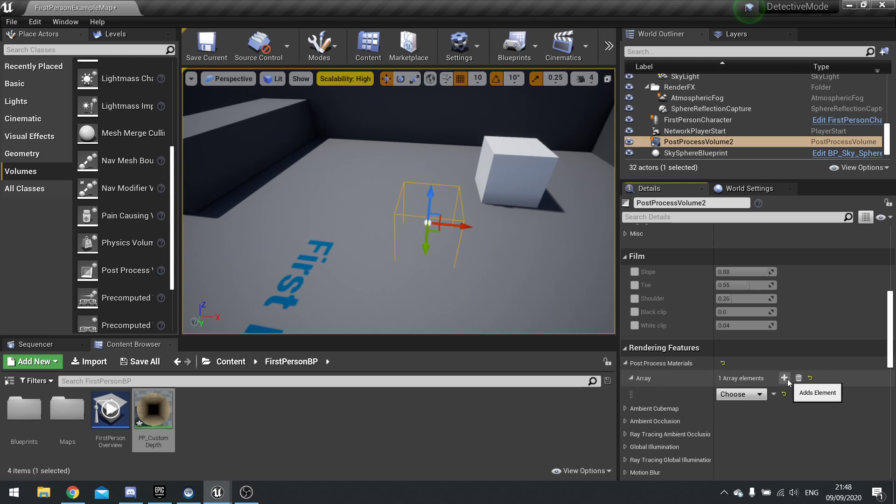
{"action": "left_click", "coordinate": [741, 395]}
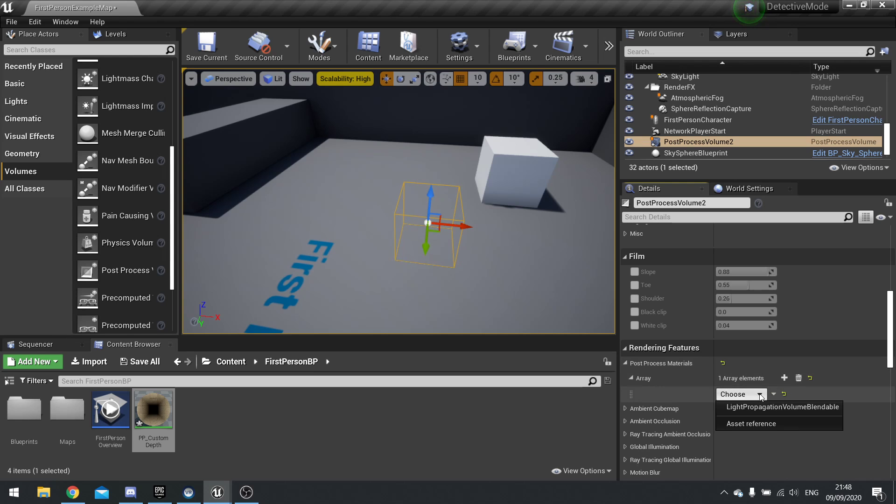
{"action": "left_click", "coordinate": [750, 424]}
{"action": "left_click", "coordinate": [155, 410]}
{"action": "left_click_drag", "start_coordinate": [155, 410], "coordinate": [728, 394]}
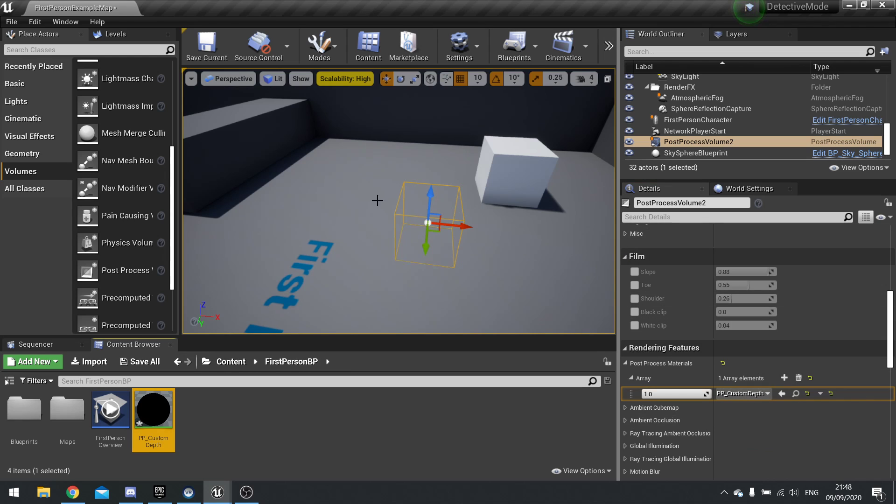
{"action": "mouse_move", "coordinate": [461, 201]}
{"action": "right_mouse_down"}
{"action": "mouse_move", "coordinate": [504, 175]}
{"action": "mouse_move", "coordinate": [461, 202]}
{"action": "right_mouse_up"}
- Reopen PP_CustomDepth, shift the PostProcessInput0 node away from the output node, and place a duplicate of it below the original
{"action": "double_click", "coordinate": [167, 409]}
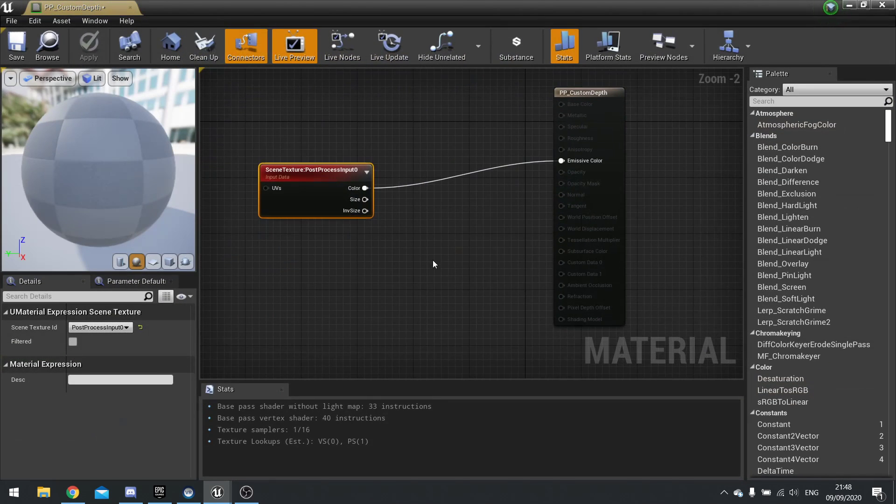
{"action": "right_click_drag", "start_coordinate": [434, 262], "coordinate": [601, 286]}
{"action": "left_click_drag", "start_coordinate": [492, 229], "coordinate": [332, 201]}
{"action": "key", "text": "ctrl+c"}
{"action": "key", "text": "ctrl+v"}
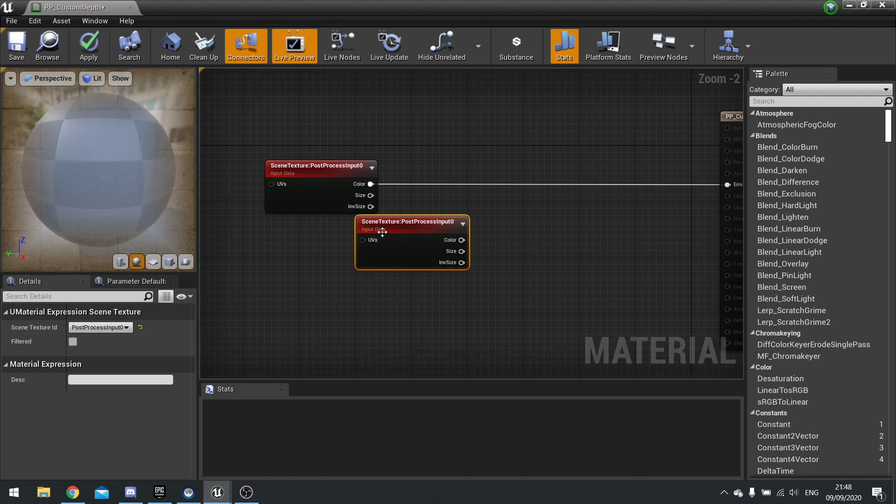
{"action": "left_click_drag", "start_coordinate": [398, 248], "coordinate": [274, 291]}
{"action": "right_click_drag", "start_coordinate": [361, 304], "coordinate": [444, 273]}
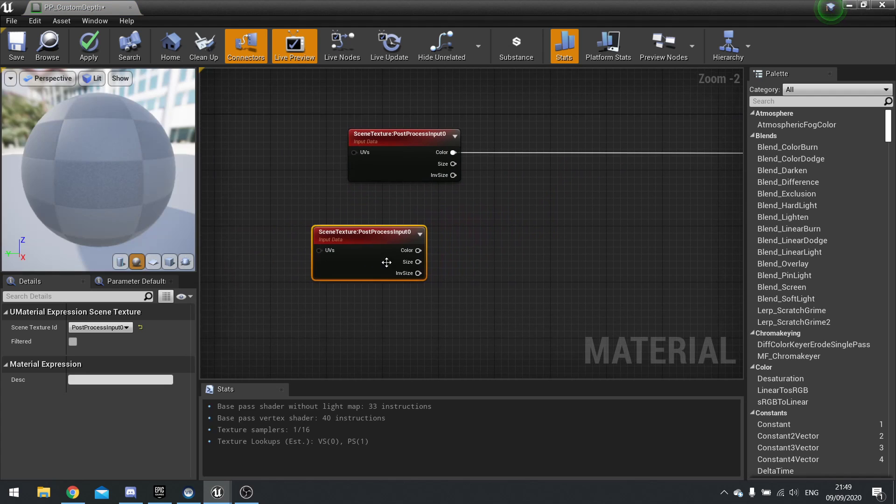
- Set the duplicated SceneTexture node's Scene Texture Id to CustomDepth and move the node further left
{"action": "left_click", "coordinate": [101, 327]}
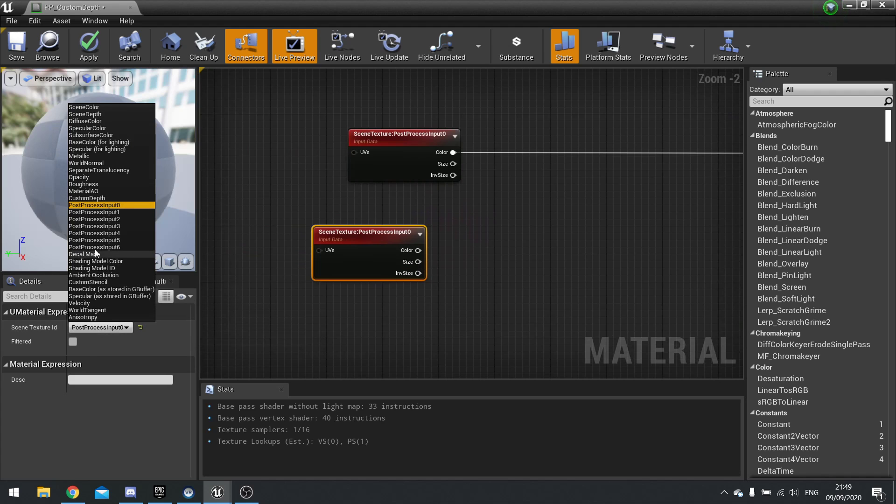
{"action": "left_click", "coordinate": [97, 199]}
{"action": "right_click_drag", "start_coordinate": [467, 269], "coordinate": [393, 269]}
{"action": "left_click_drag", "start_coordinate": [309, 246], "coordinate": [261, 252]}
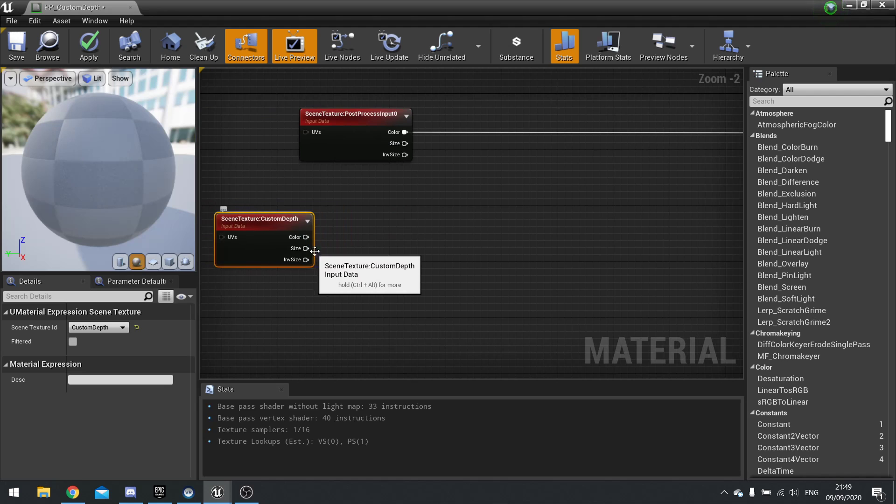
- Add an If node to the right of the CustomDepth node
{"action": "right_click", "coordinate": [431, 242]}
{"action": "type", "text": "if"}
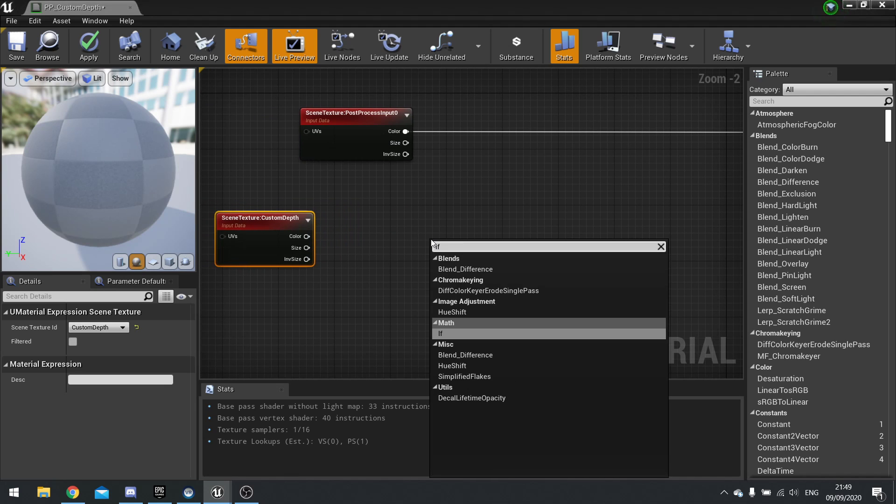
{"action": "left_click", "coordinate": [446, 332]}
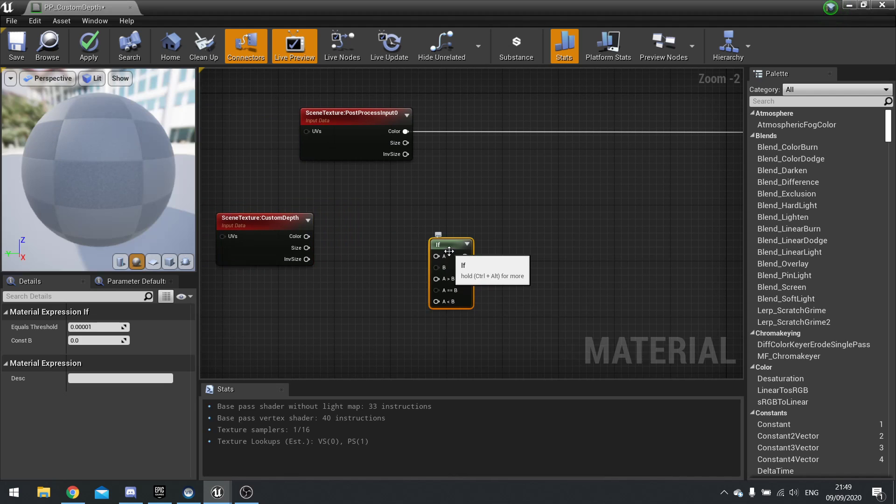
{"action": "left_click_drag", "start_coordinate": [453, 254], "coordinate": [498, 249]}
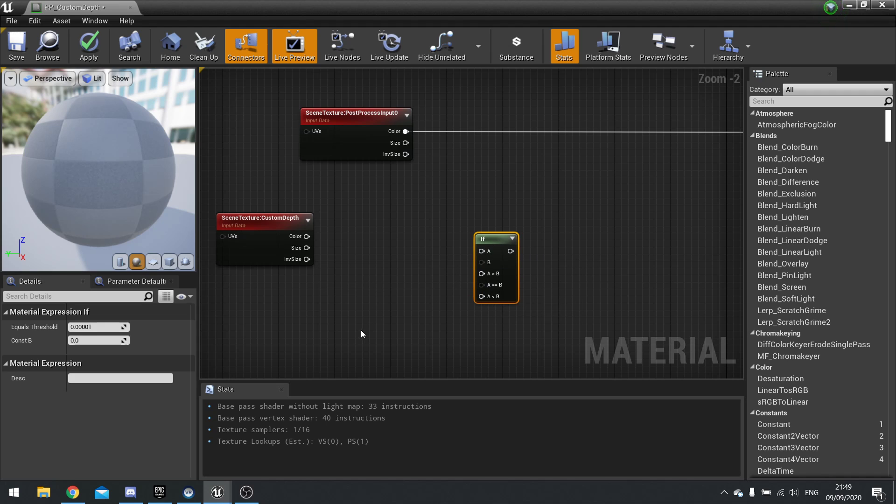
- Add two Constant3Vector nodes below the CustomDepth and If nodes
{"action": "right_click_drag", "start_coordinate": [362, 334], "coordinate": [386, 323]}
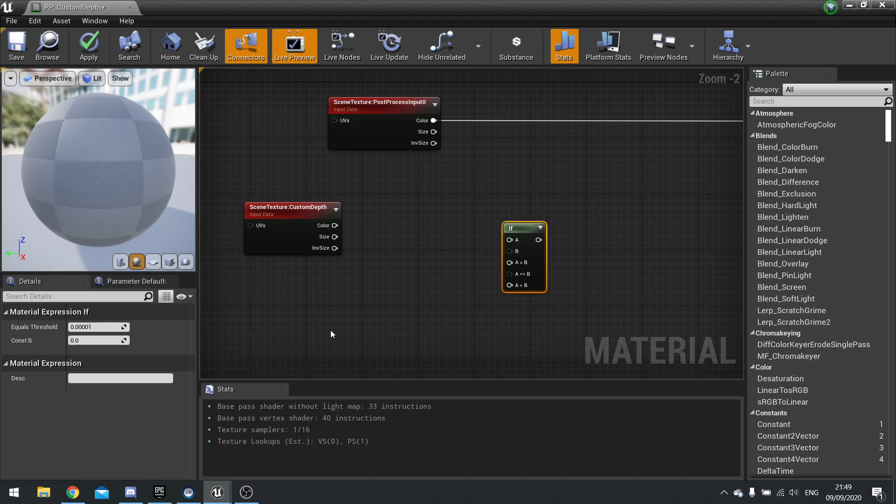
{"action": "left_click", "coordinate": [320, 315]}
{"action": "right_click_drag", "start_coordinate": [441, 334], "coordinate": [429, 269]}
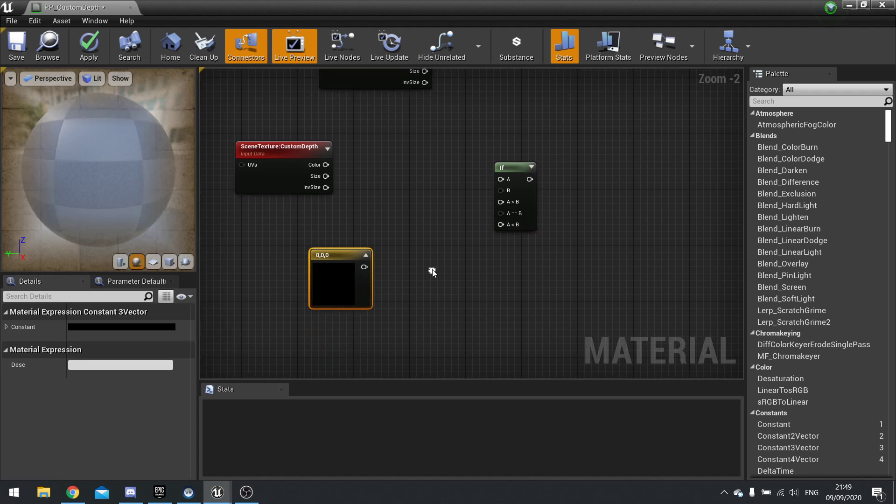
{"action": "left_click", "coordinate": [429, 314]}
- Set the left Constant3Vector to a purple-blue colour of about R 0.158, G 0.081, B 0.808
{"action": "left_click", "coordinate": [319, 293]}
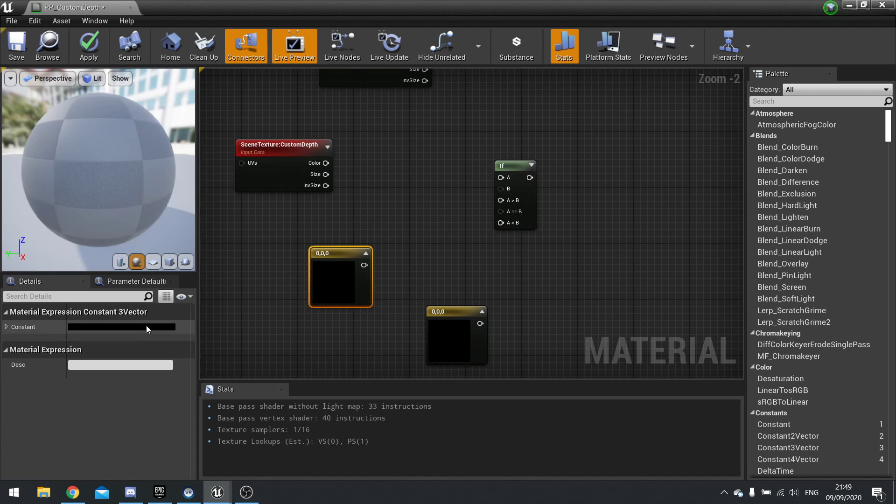
{"action": "double_click", "coordinate": [141, 326]}
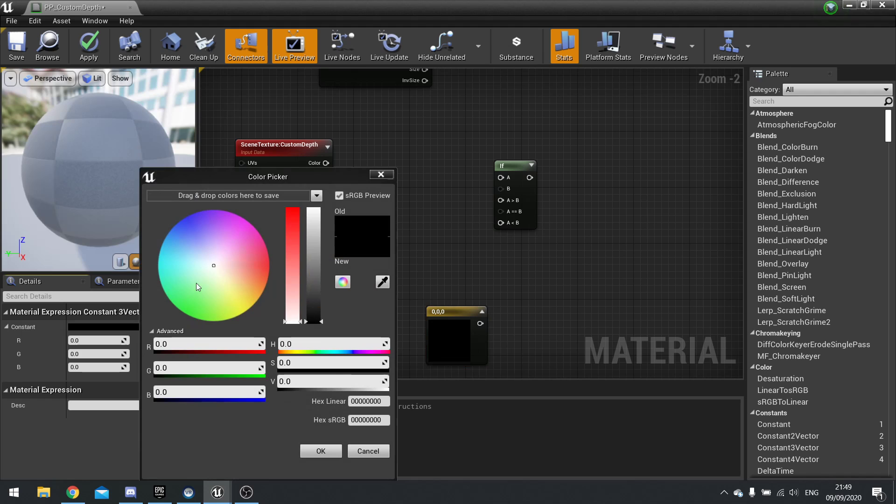
{"action": "left_click_drag", "start_coordinate": [196, 285], "coordinate": [194, 219]}
{"action": "left_click_drag", "start_coordinate": [312, 322], "coordinate": [312, 231]}
{"action": "left_click", "coordinate": [321, 451]}
- Set the other Constant3Vector to a bright red of about R 1, G 0, B 0.027
{"action": "left_click", "coordinate": [448, 338]}
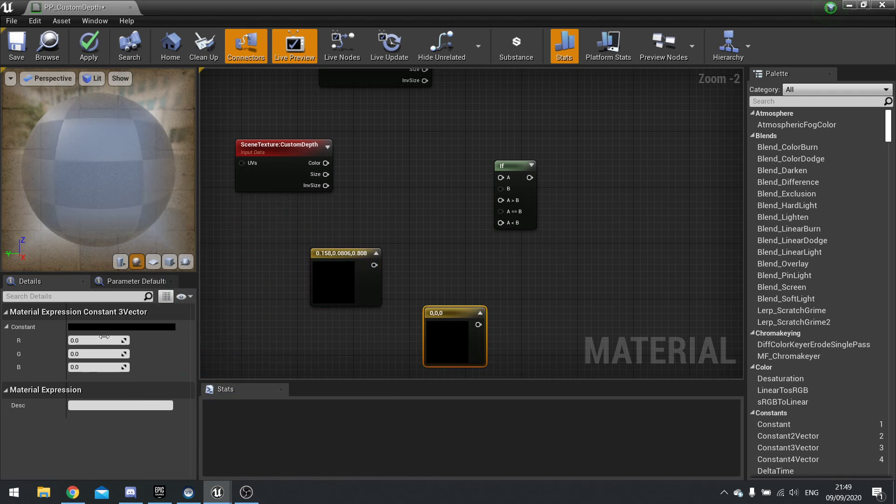
{"action": "left_click", "coordinate": [123, 329]}
{"action": "left_click_drag", "start_coordinate": [227, 258], "coordinate": [249, 253]}
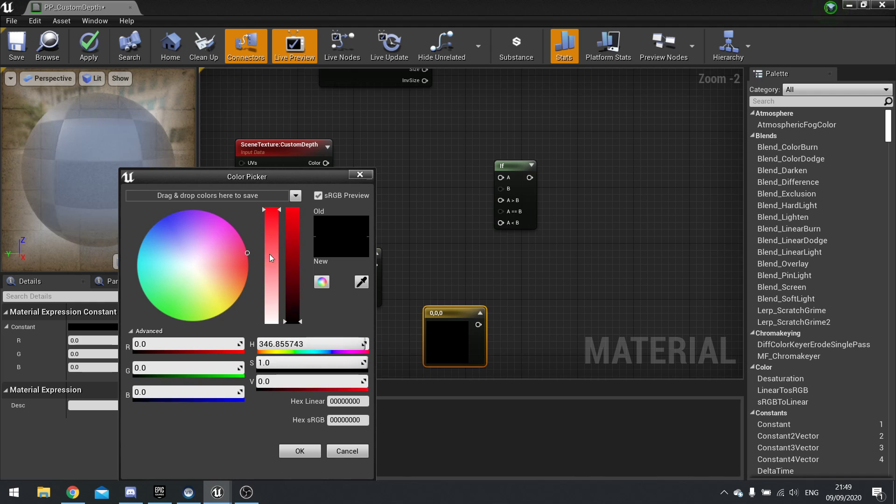
{"action": "left_click_drag", "start_coordinate": [293, 321], "coordinate": [302, 204]}
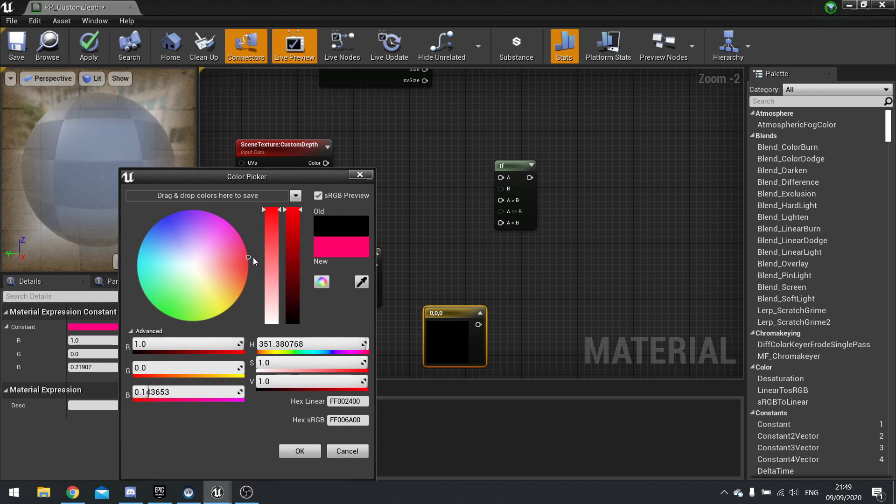
{"action": "left_click", "coordinate": [300, 451]}
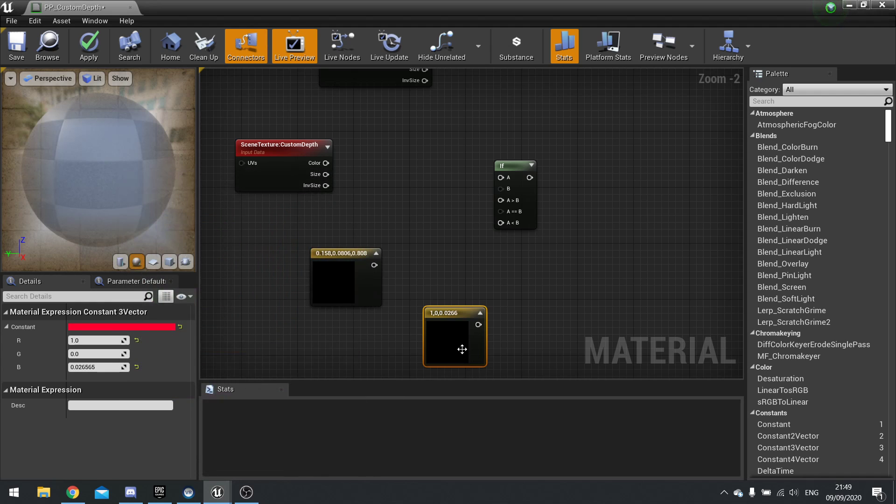
- Connect the purple constant to the If node's A > B input and the red one to A < B, spacing both constants apart
{"action": "left_click_drag", "start_coordinate": [374, 265], "coordinate": [501, 201]}
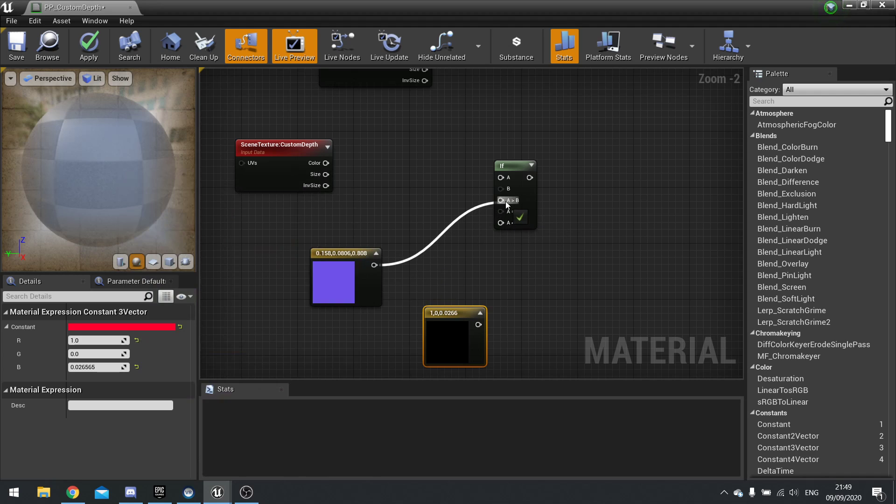
{"action": "left_click_drag", "start_coordinate": [478, 325], "coordinate": [501, 223]}
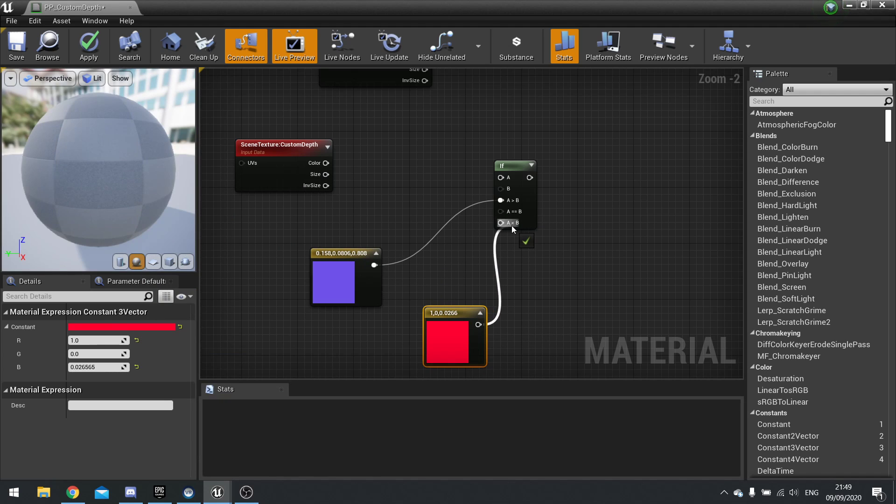
{"action": "left_click_drag", "start_coordinate": [441, 342], "coordinate": [364, 356]}
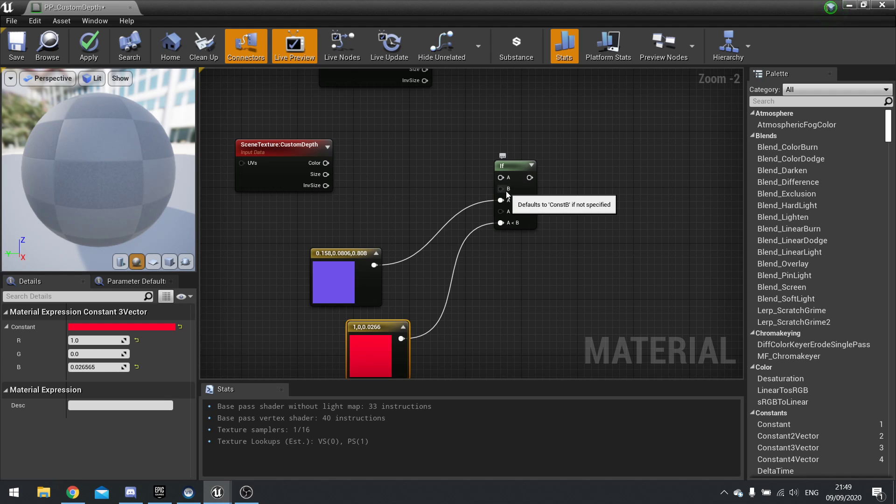
{"action": "left_click_drag", "start_coordinate": [354, 279], "coordinate": [306, 254]}
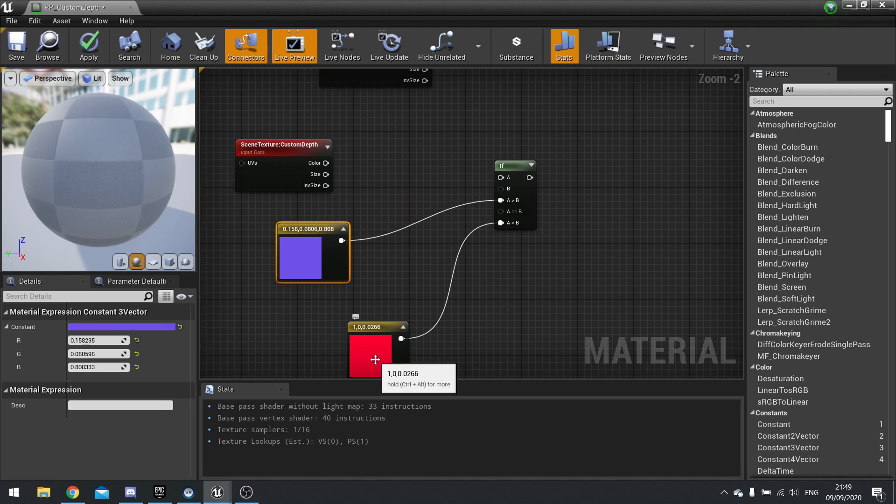
{"action": "left_click_drag", "start_coordinate": [375, 359], "coordinate": [448, 298]}
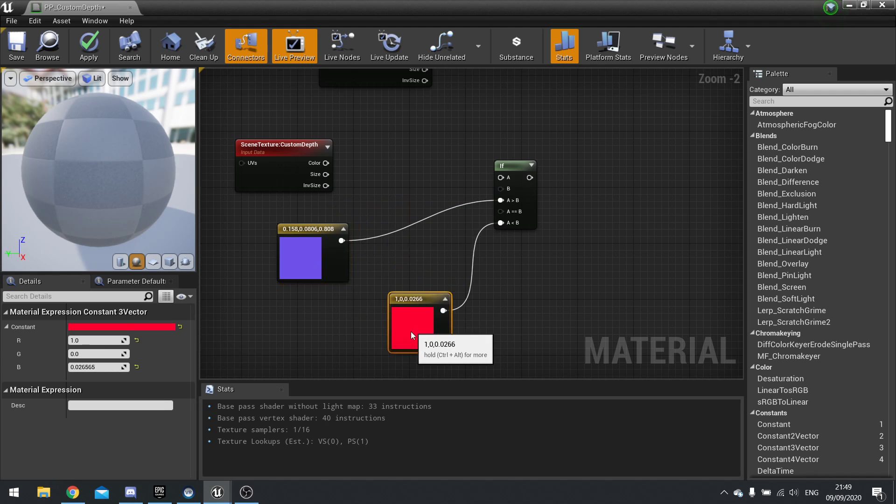
- Add a component Mask node fed by the CustomDepth node's Color output
{"action": "right_click_drag", "start_coordinate": [342, 198], "coordinate": [439, 211]}
{"action": "left_click_drag", "start_coordinate": [394, 195], "coordinate": [438, 165]}
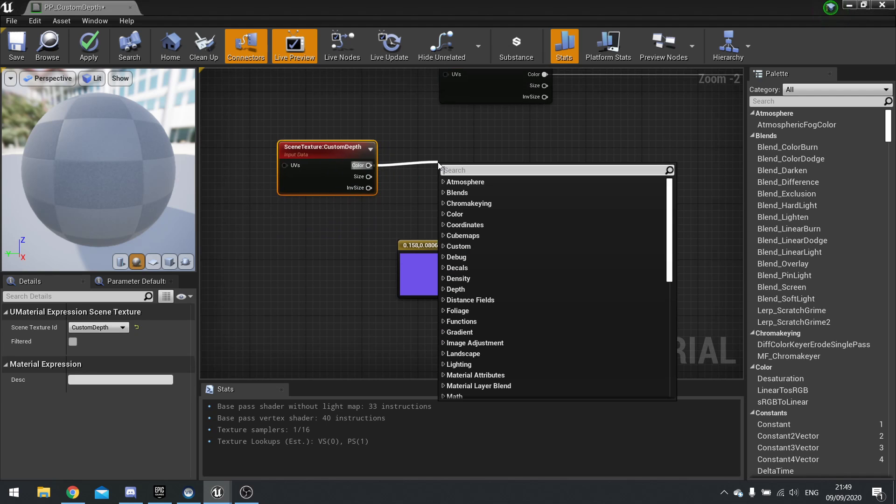
{"action": "type", "text": "mask"}
{"action": "key", "text": "Return"}
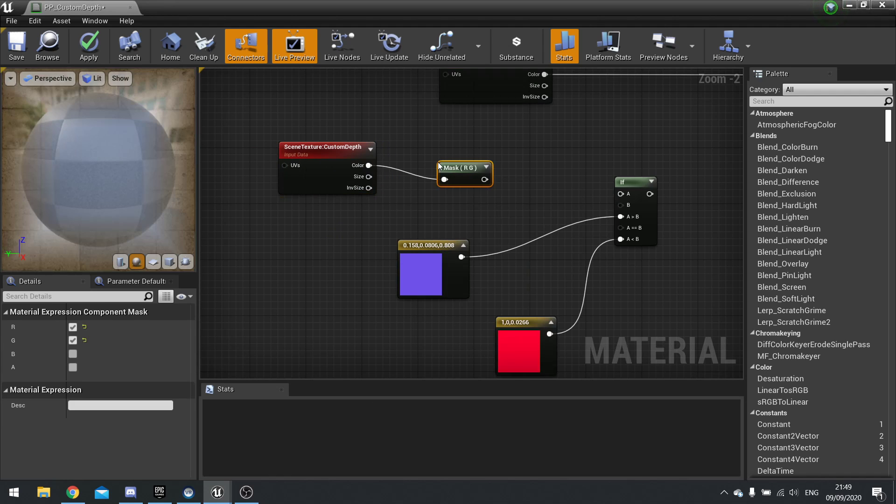
- Align the Mask node with CustomDepth, limit it to the R channel, and connect it to the If node's A input
{"action": "left_click_drag", "start_coordinate": [466, 181], "coordinate": [447, 167]}
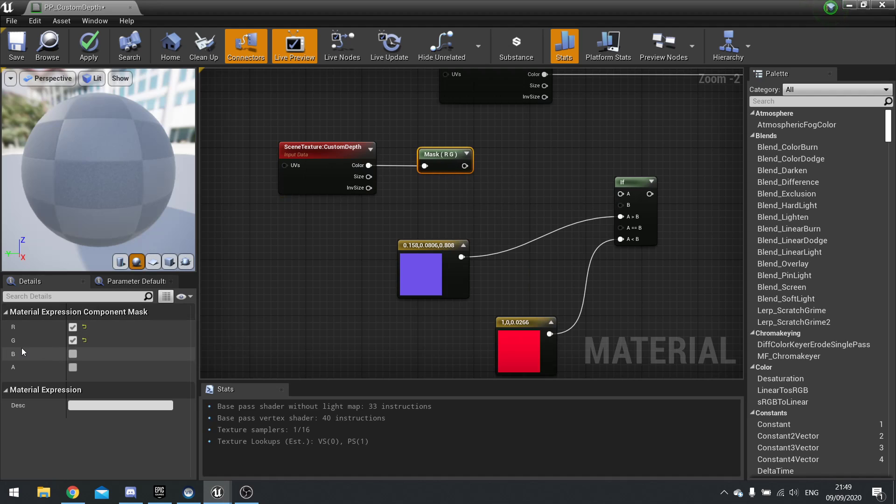
{"action": "left_click", "coordinate": [73, 340]}
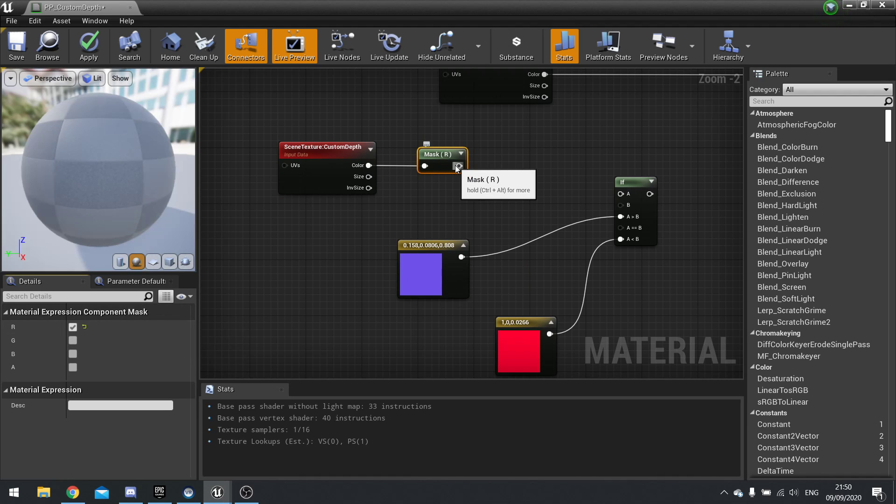
{"action": "left_click_drag", "start_coordinate": [458, 166], "coordinate": [628, 195]}
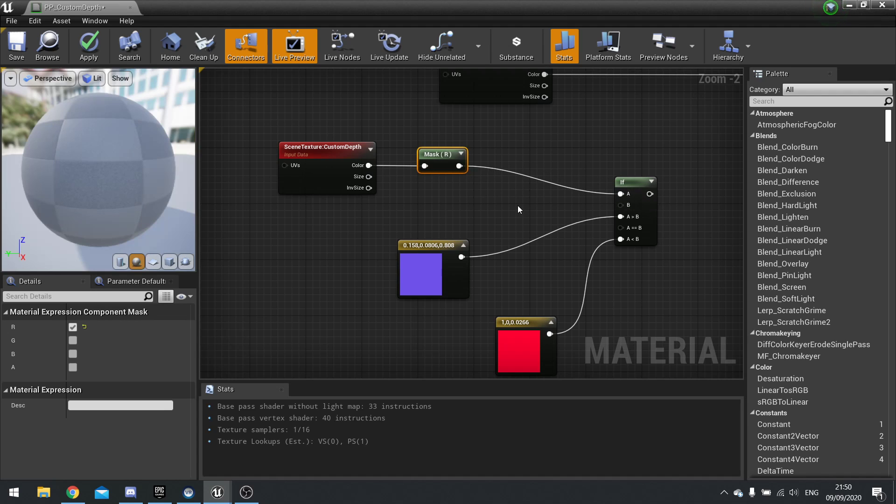
- Add a Constant node with a value of 1000 and connect it to the If node's B input
{"action": "left_click", "coordinate": [624, 181]}
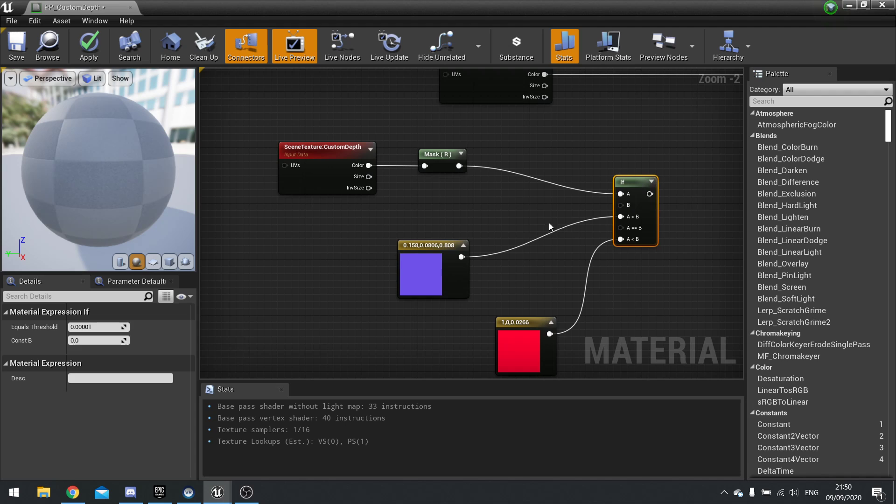
{"action": "left_click", "coordinate": [89, 340]}
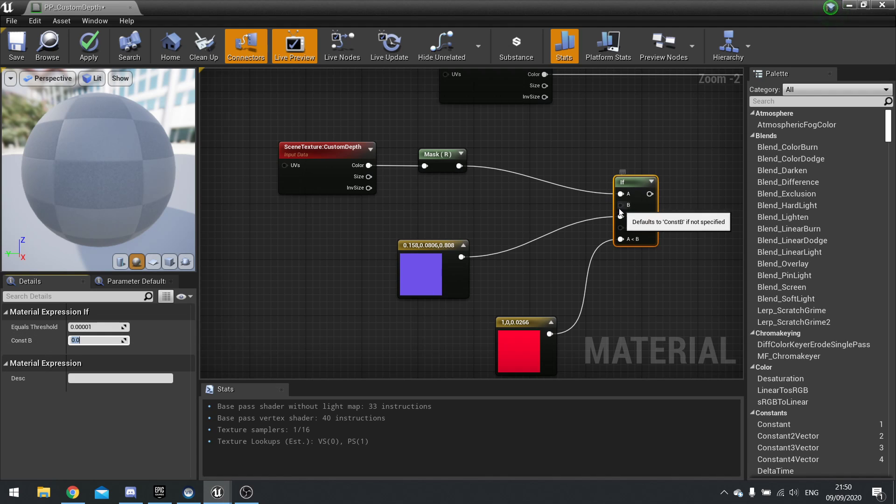
{"action": "type", "text": "1"}
{"action": "left_click", "coordinate": [505, 192]}
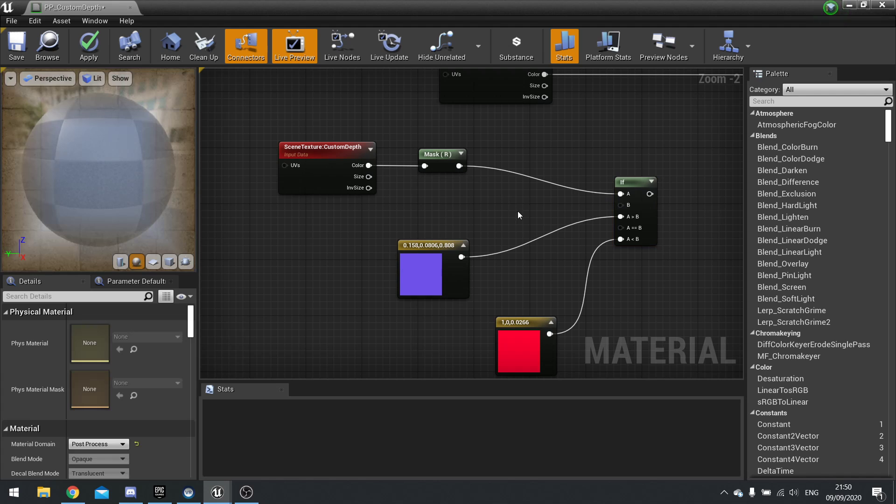
{"action": "left_click", "coordinate": [505, 194]}
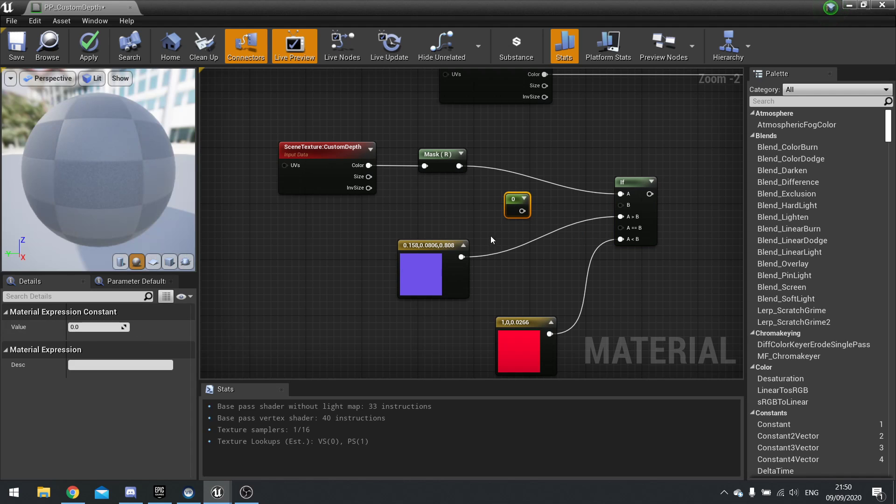
{"action": "left_click_drag", "start_coordinate": [522, 211], "coordinate": [621, 205]}
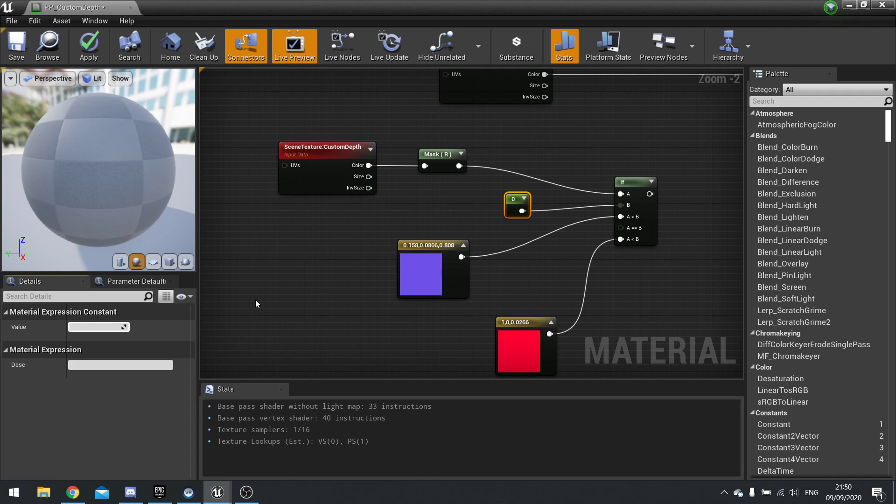
{"action": "type", "text": "000"}
{"action": "key", "text": "Return"}
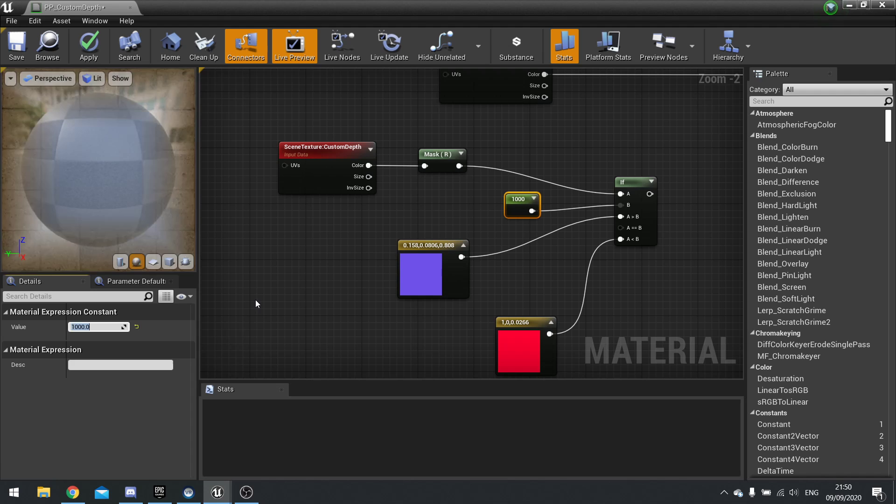
- Connect the If node's output to the material's Emissive Color and apply the material
{"action": "right_click_drag", "start_coordinate": [687, 229], "coordinate": [517, 261]}
{"action": "left_click_drag", "start_coordinate": [480, 224], "coordinate": [684, 106]}
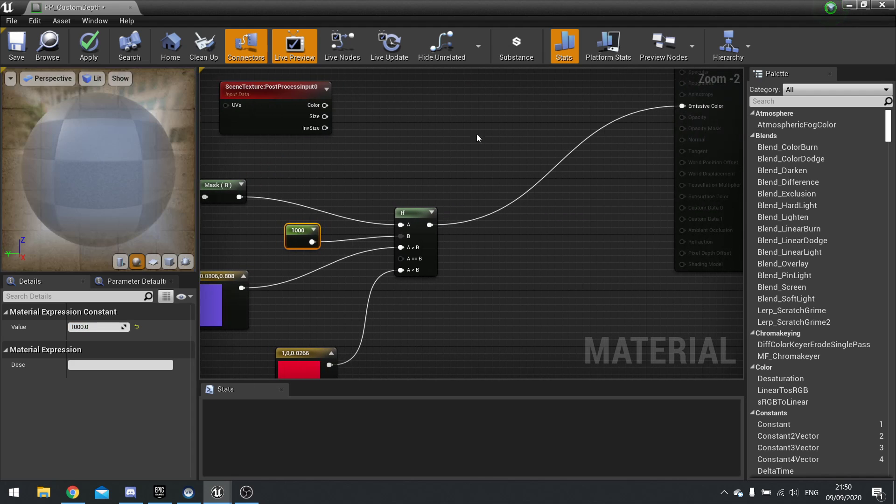
{"action": "right_click_drag", "start_coordinate": [323, 212], "coordinate": [526, 192]}
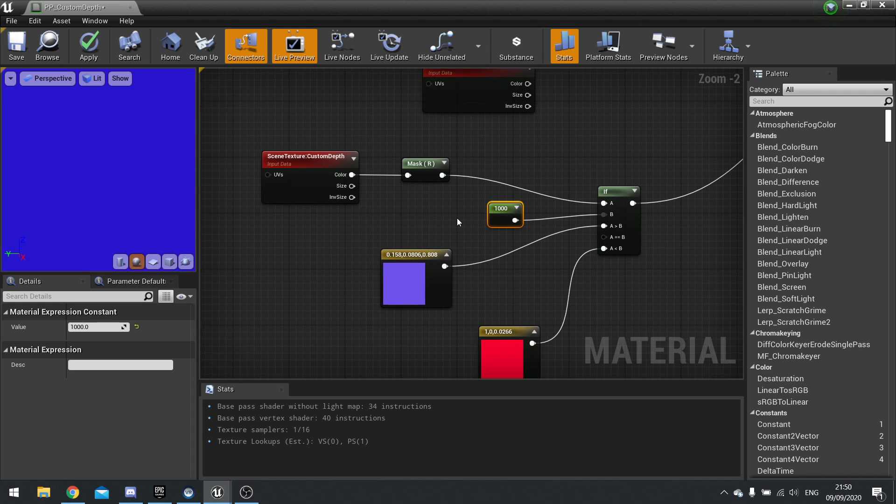
{"action": "left_click", "coordinate": [93, 47]}
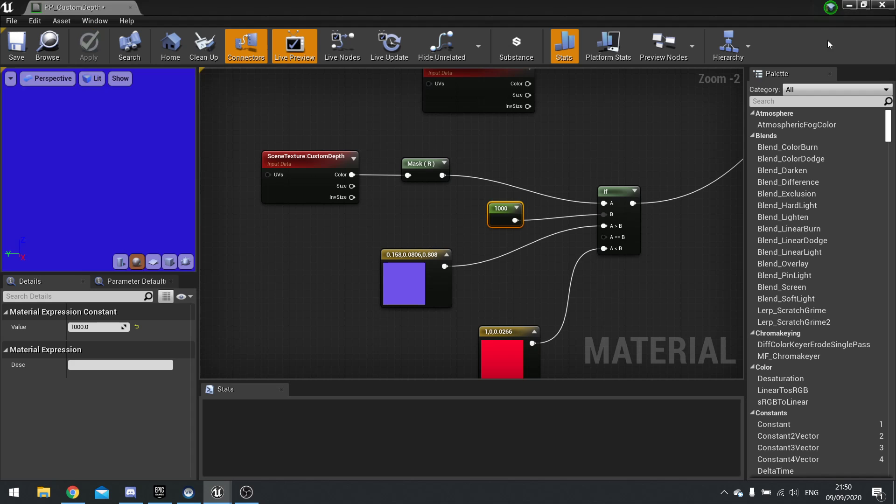
- Return to the level editor and examine the custom-depth effect on the cube from near and far
{"action": "left_click", "coordinate": [850, 8]}
{"action": "right_click_drag", "start_coordinate": [399, 201], "coordinate": [446, 203]}
{"action": "key", "text": "w"}
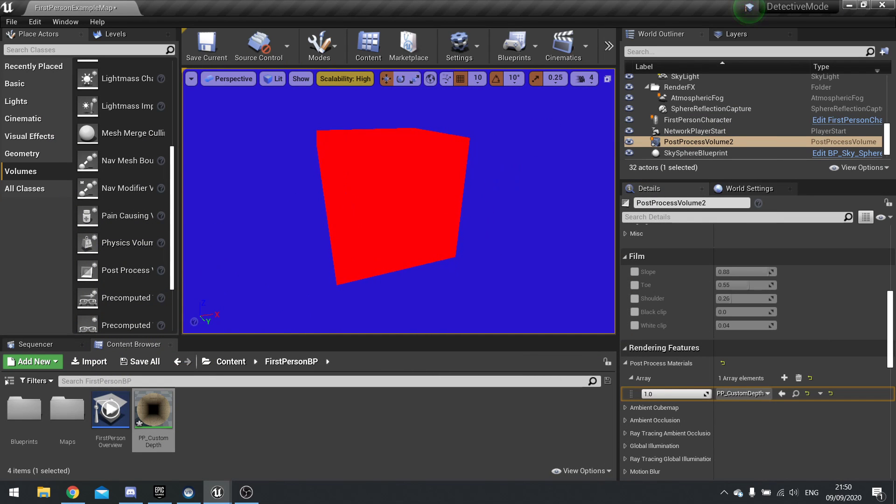
{"action": "key", "text": "s"}
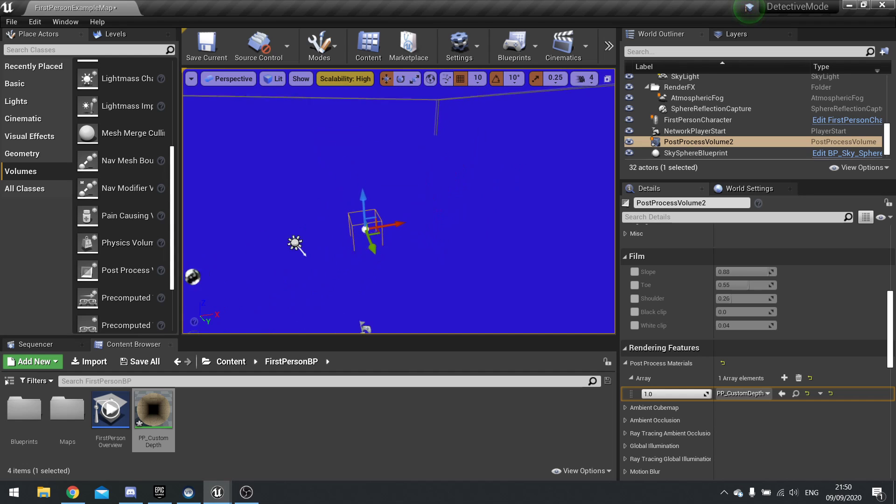
{"action": "key", "text": "w"}
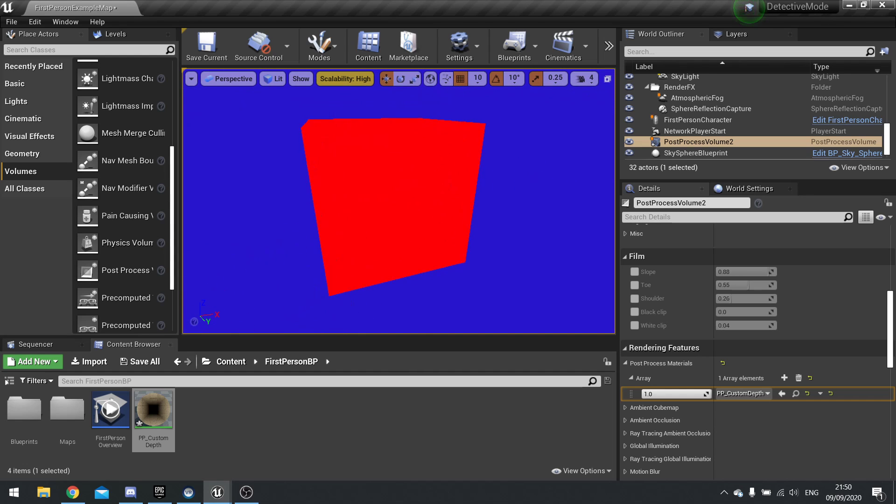
{"action": "key", "text": "s"}
{"action": "scroll", "coordinate": [399, 201], "scroll_direction": "down", "scroll_amount": 3}
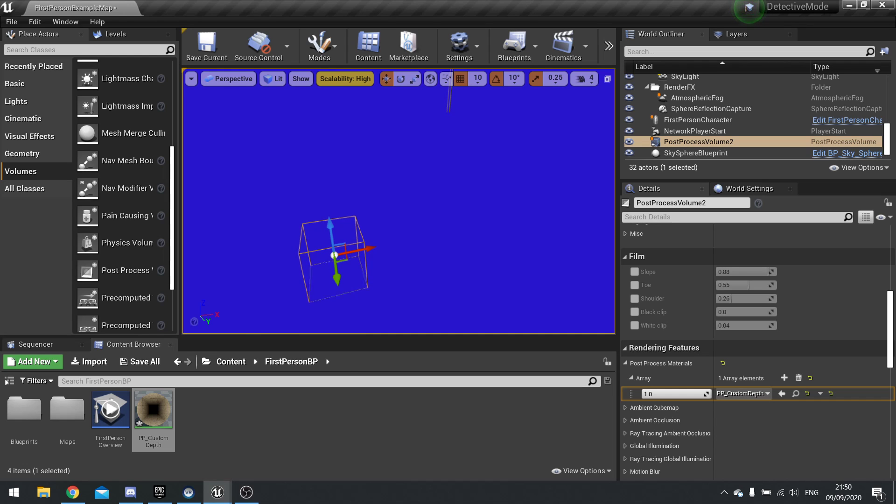
{"action": "scroll", "coordinate": [398, 200], "scroll_direction": "up", "scroll_amount": 4}
- Reopen the PP_CustomDepth material and connect PostProcessInput0's Color to the If node's A > B input in place of the purple constant
{"action": "double_click", "coordinate": [153, 411]}
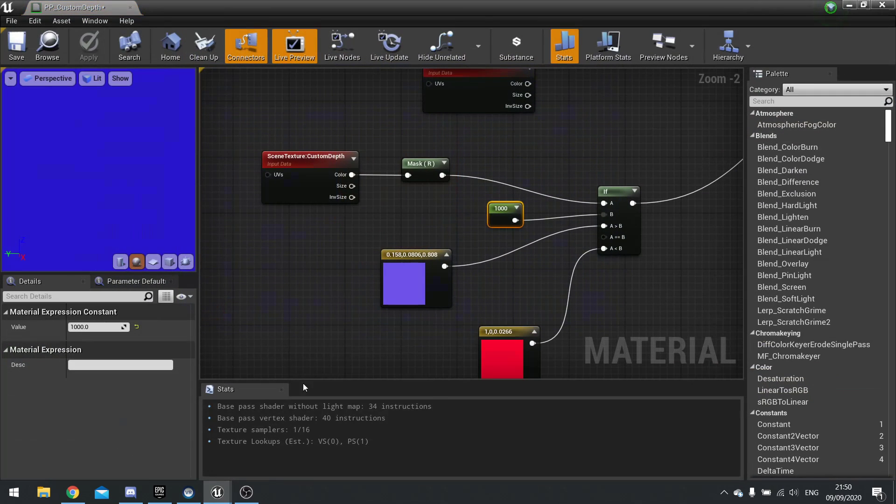
{"action": "left_click_drag", "start_coordinate": [290, 145], "coordinate": [525, 227]}
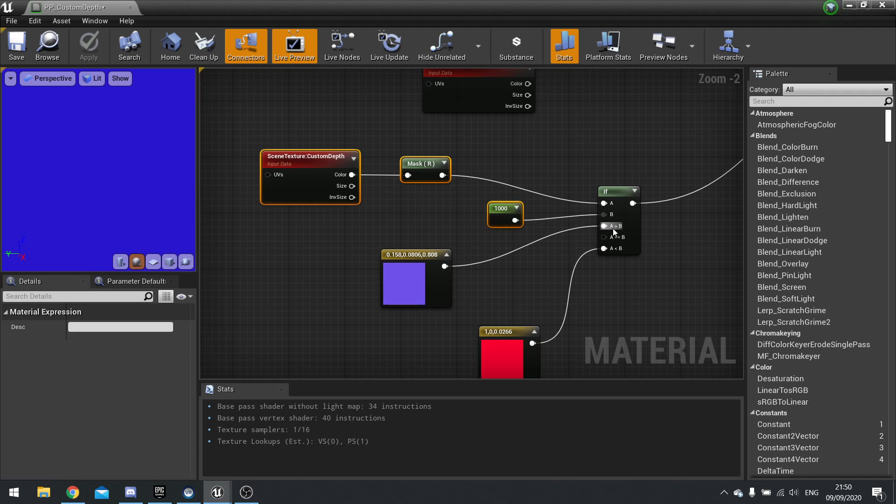
{"action": "left_click", "coordinate": [506, 214]}
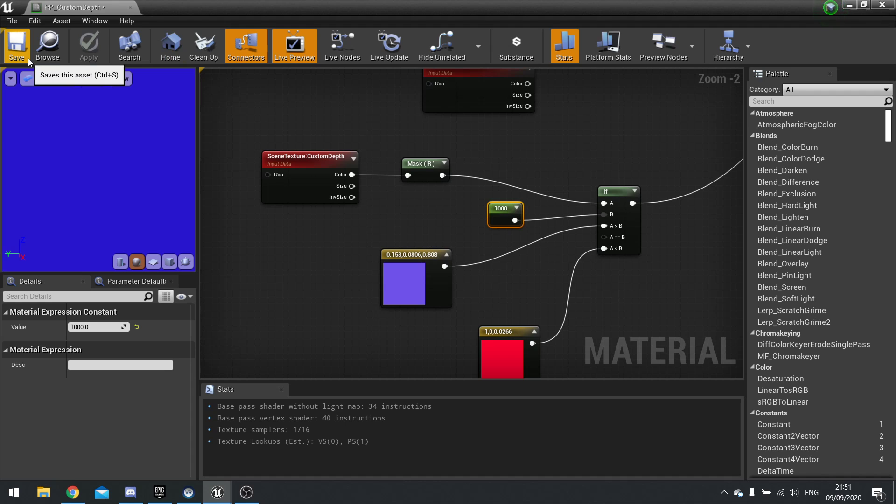
{"action": "mouse_move", "coordinate": [399, 290]}
{"action": "left_mouse_down"}
{"action": "mouse_move", "coordinate": [405, 268]}
{"action": "mouse_move", "coordinate": [383, 283]}
{"action": "left_mouse_up"}
{"action": "right_click_drag", "start_coordinate": [428, 296], "coordinate": [433, 237]}
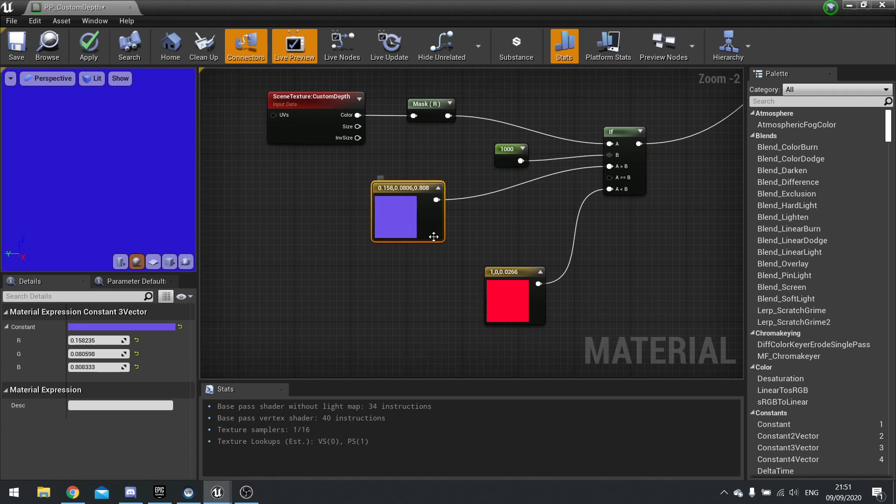
{"action": "left_click_drag", "start_coordinate": [392, 219], "coordinate": [284, 255]}
{"action": "right_click_drag", "start_coordinate": [393, 148], "coordinate": [356, 318]}
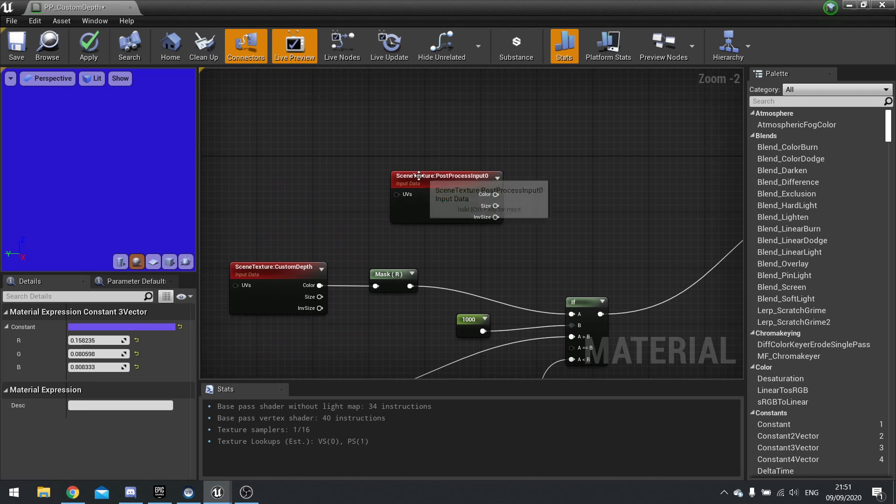
{"action": "left_click", "coordinate": [419, 175]}
{"action": "right_click_drag", "start_coordinate": [428, 214], "coordinate": [510, 124]}
{"action": "left_click_drag", "start_coordinate": [511, 124], "coordinate": [418, 328]}
{"action": "left_click_drag", "start_coordinate": [486, 315], "coordinate": [654, 247]}
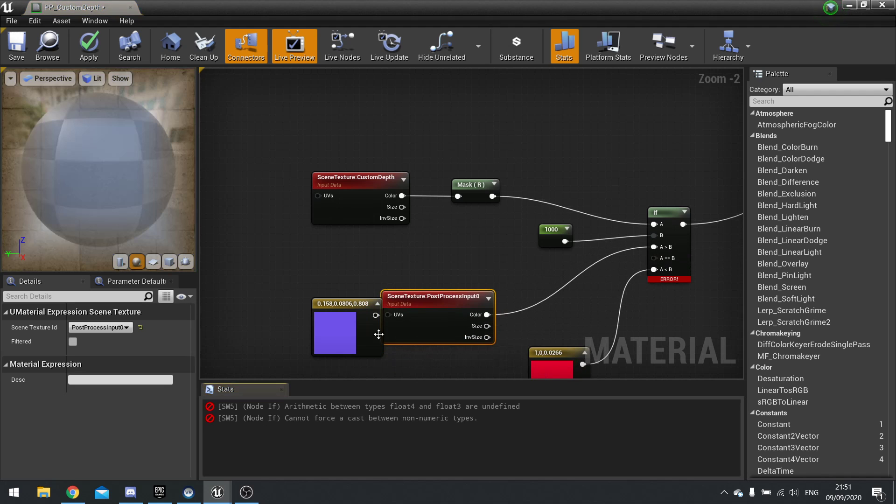
- Delete the disconnected purple constant and move the PostProcessInput0 node beneath the CustomDepth node
{"action": "left_click_drag", "start_coordinate": [378, 335], "coordinate": [281, 334]}
{"action": "key", "text": "Delete"}
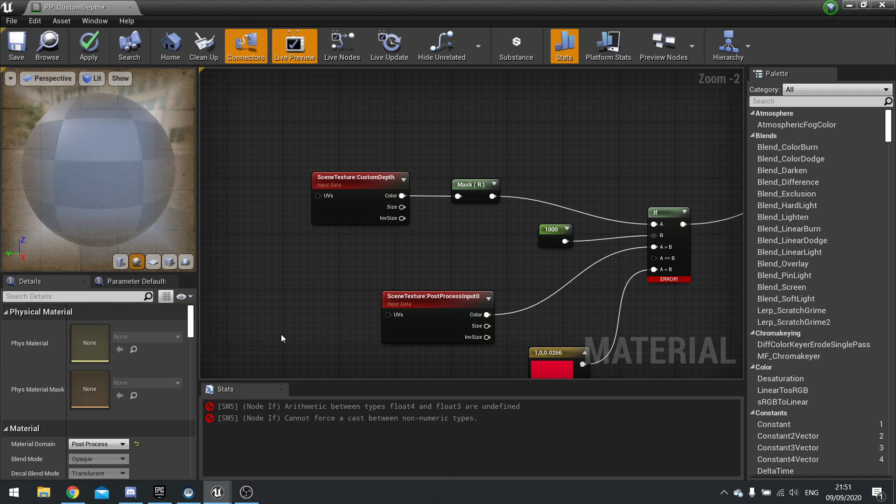
{"action": "right_click_drag", "start_coordinate": [547, 280], "coordinate": [528, 236]}
{"action": "left_click_drag", "start_coordinate": [410, 280], "coordinate": [332, 287]}
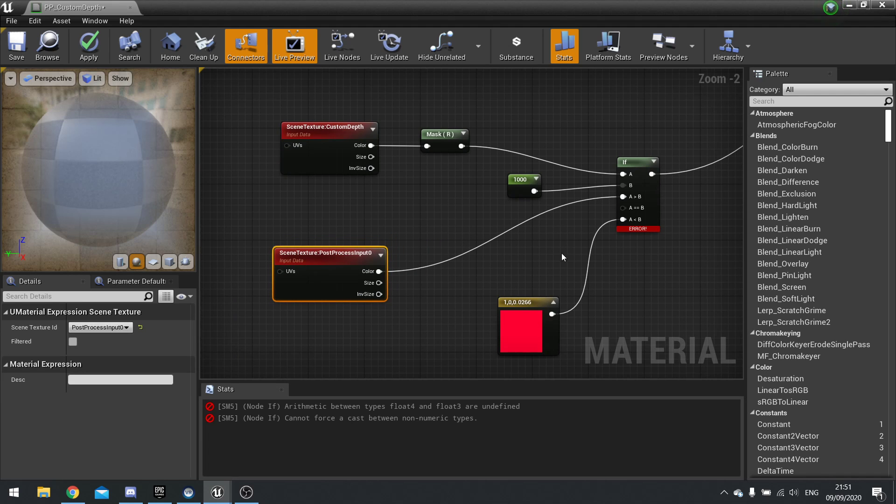
- Set the Constant feeding the If node's B input to 1000000
{"action": "right_click_drag", "start_coordinate": [562, 253], "coordinate": [440, 244]}
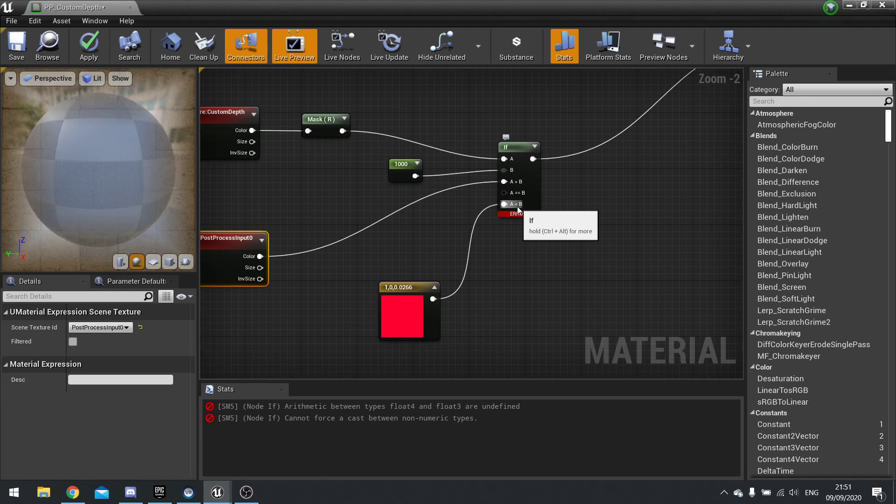
{"action": "left_click", "coordinate": [401, 176]}
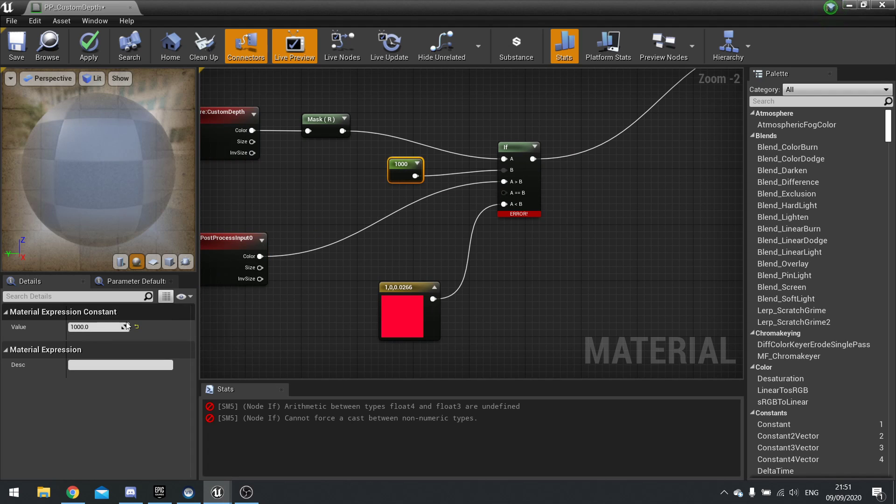
{"action": "left_click", "coordinate": [103, 327]}
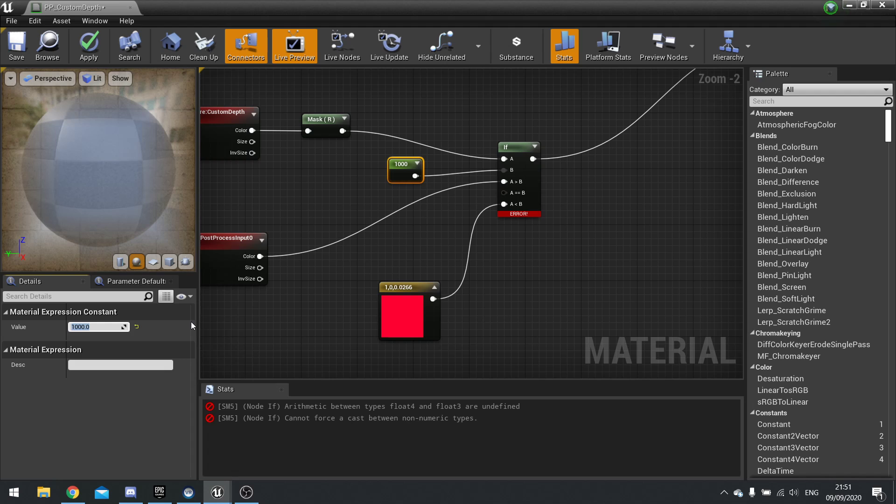
{"action": "type", "text": "1000000"}
{"action": "key", "text": "Return"}
- Move the PostProcessInput0 node and the red constant closer to the nodes above them
{"action": "right_click_drag", "start_coordinate": [361, 257], "coordinate": [462, 243]}
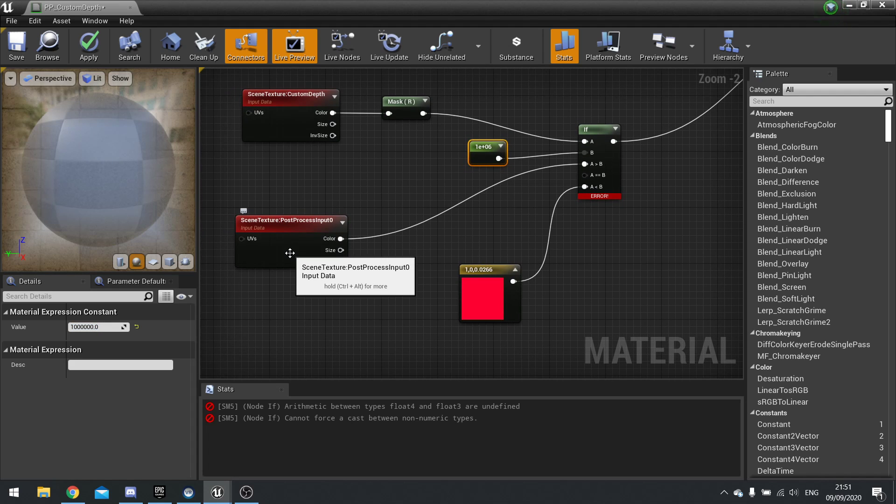
{"action": "left_click_drag", "start_coordinate": [290, 253], "coordinate": [287, 230]}
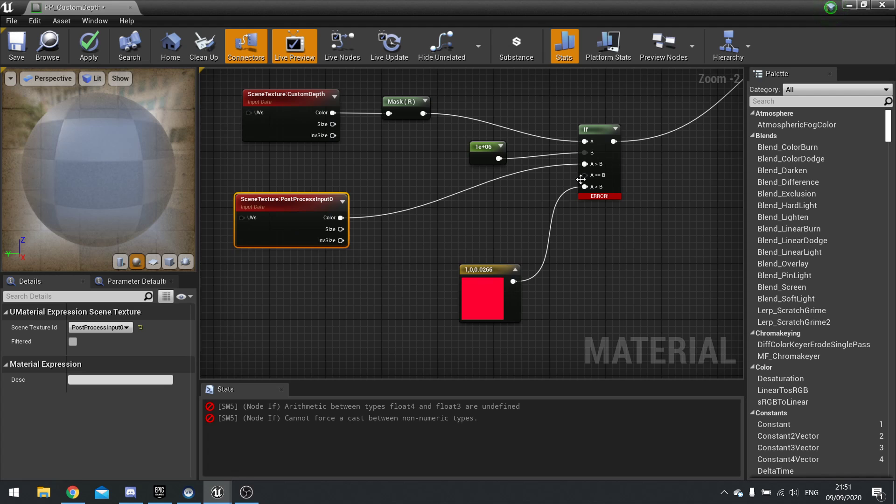
{"action": "left_click_drag", "start_coordinate": [510, 312], "coordinate": [490, 290]}
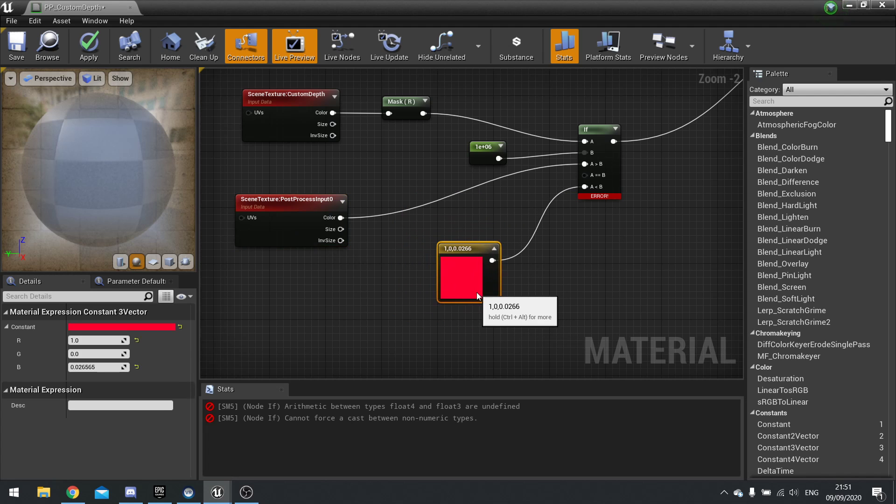
- Try to apply the changes to the PP_CustomDepth material
{"action": "right_click_drag", "start_coordinate": [626, 209], "coordinate": [546, 219]}
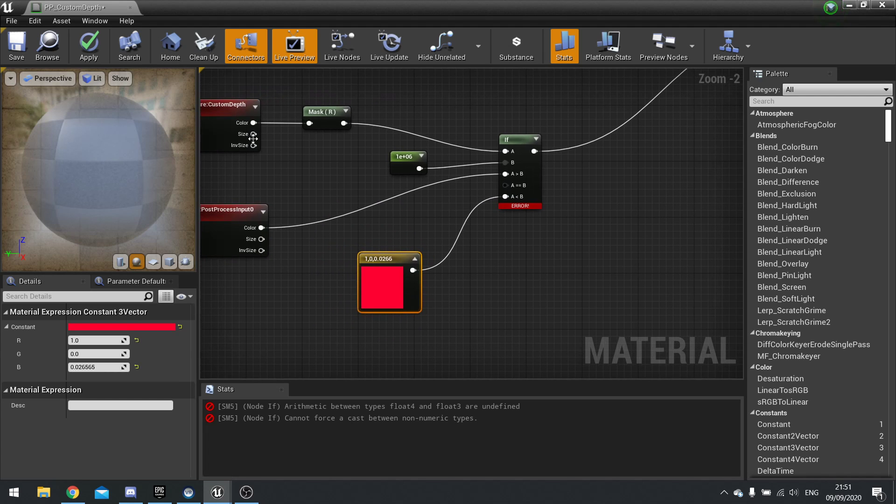
{"action": "left_click", "coordinate": [78, 53]}
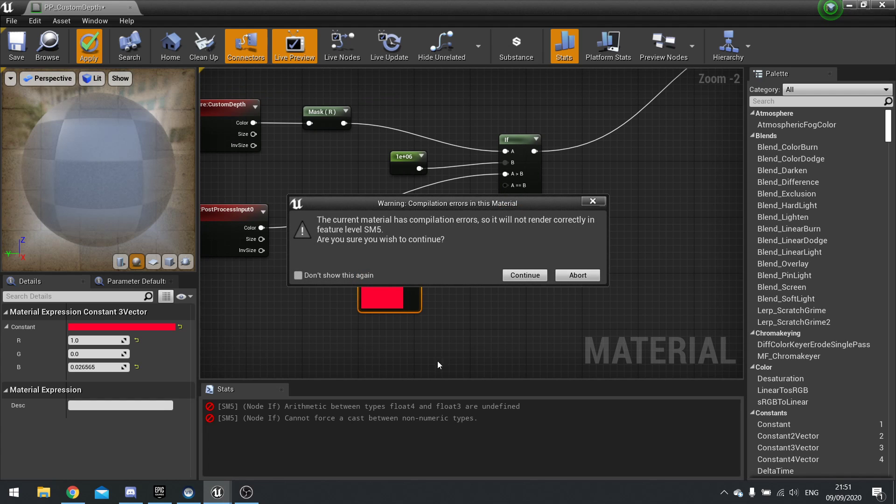
{"action": "left_click", "coordinate": [593, 202]}
- Shift PostProcessInput0 and the red constant away from the If node and add a Constant4Vector node beside the red constant
{"action": "right_click_drag", "start_coordinate": [410, 225], "coordinate": [508, 211]}
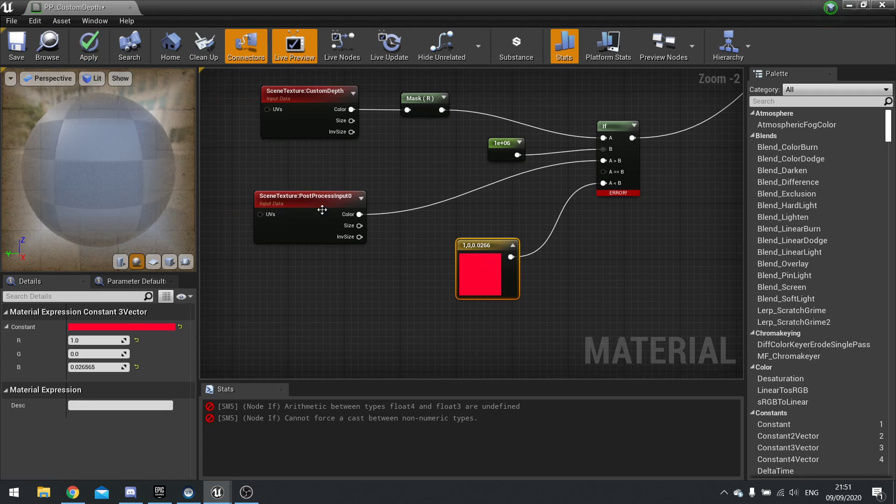
{"action": "left_click", "coordinate": [292, 225]}
{"action": "left_click_drag", "start_coordinate": [487, 288], "coordinate": [360, 309]}
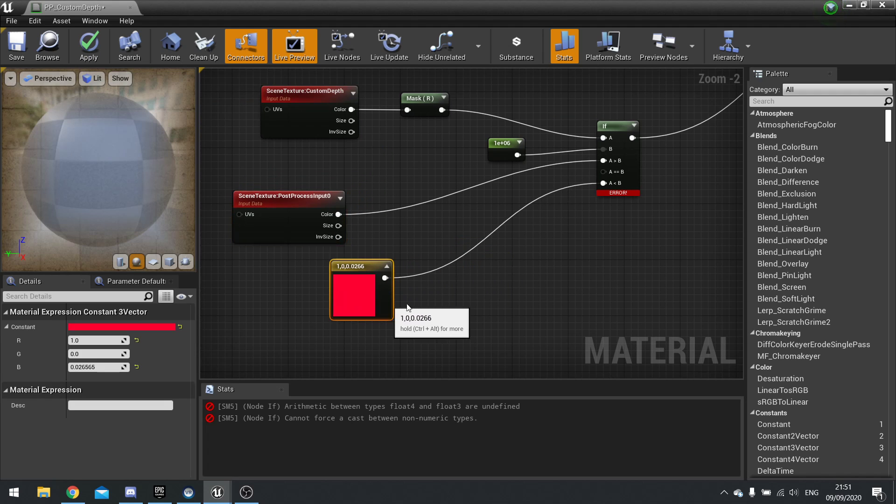
{"action": "left_click", "coordinate": [436, 289]}
{"action": "left_click", "coordinate": [437, 290]}
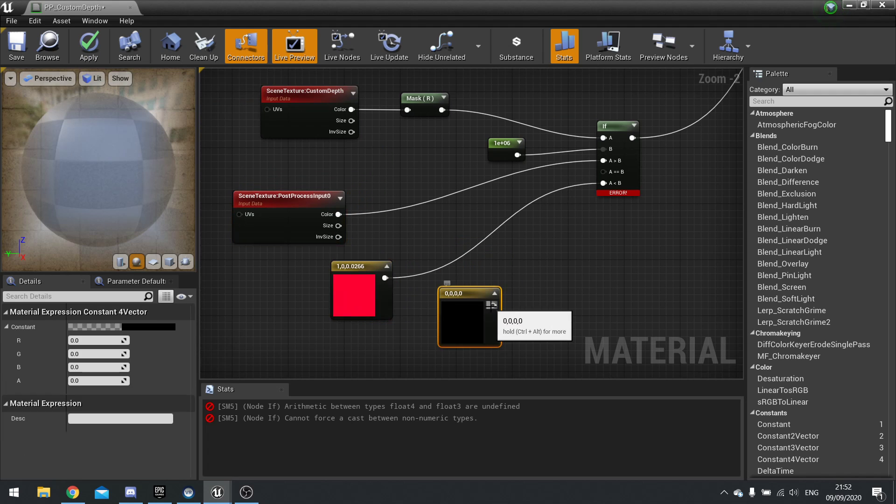
- Connect the new Constant4Vector to the If node's A < B input and set its colour to pure red (1,0,0,0)
{"action": "left_click_drag", "start_coordinate": [493, 306], "coordinate": [605, 184]}
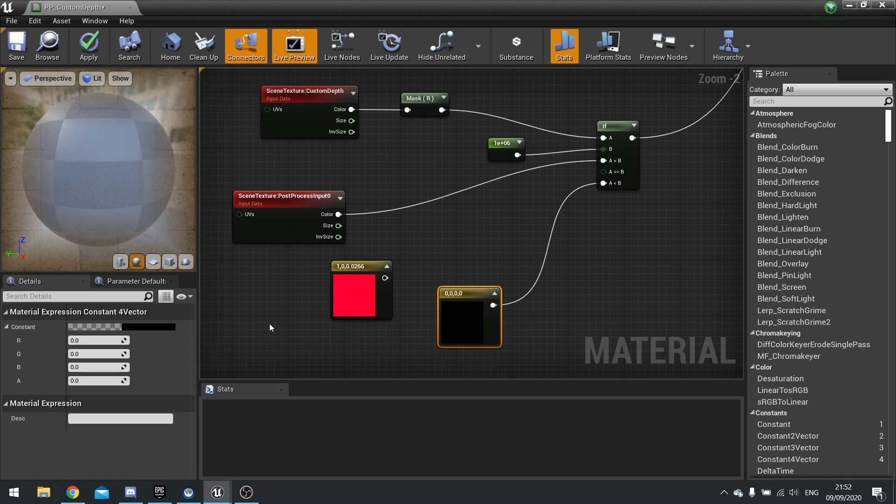
{"action": "left_click", "coordinate": [163, 326]}
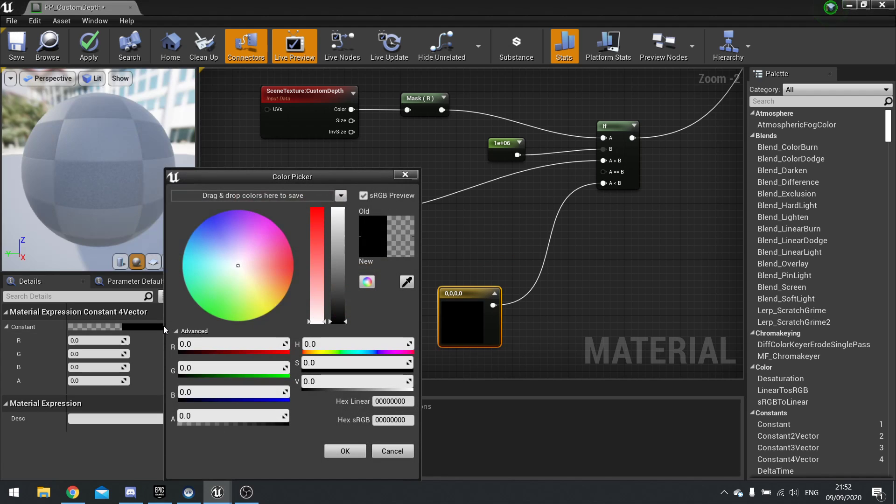
{"action": "left_click_drag", "start_coordinate": [267, 261], "coordinate": [300, 270]}
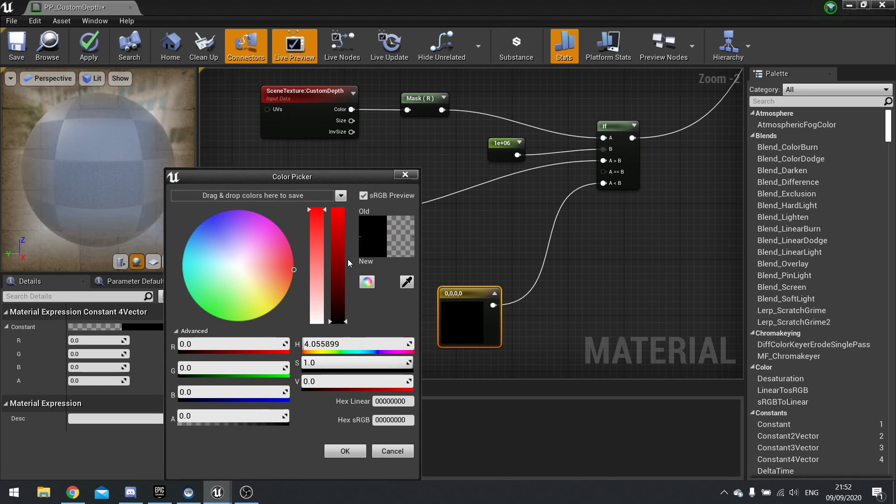
{"action": "left_click_drag", "start_coordinate": [342, 229], "coordinate": [343, 205]}
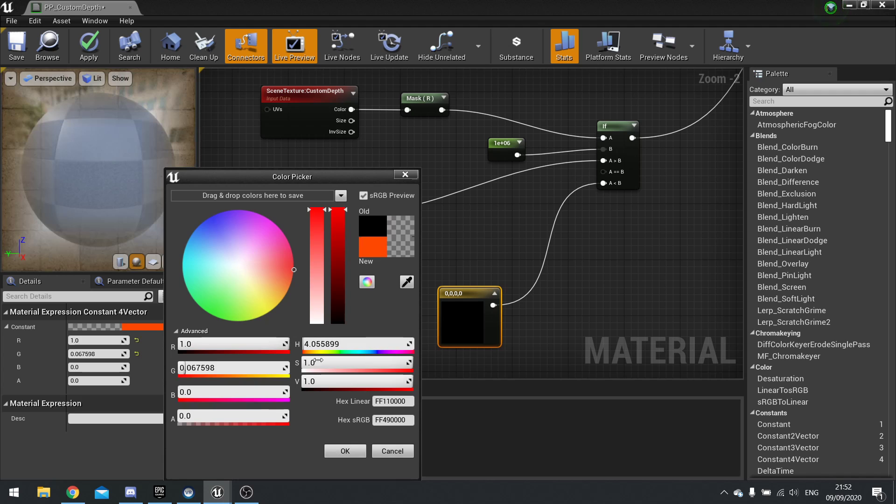
{"action": "left_click_drag", "start_coordinate": [282, 253], "coordinate": [313, 272]}
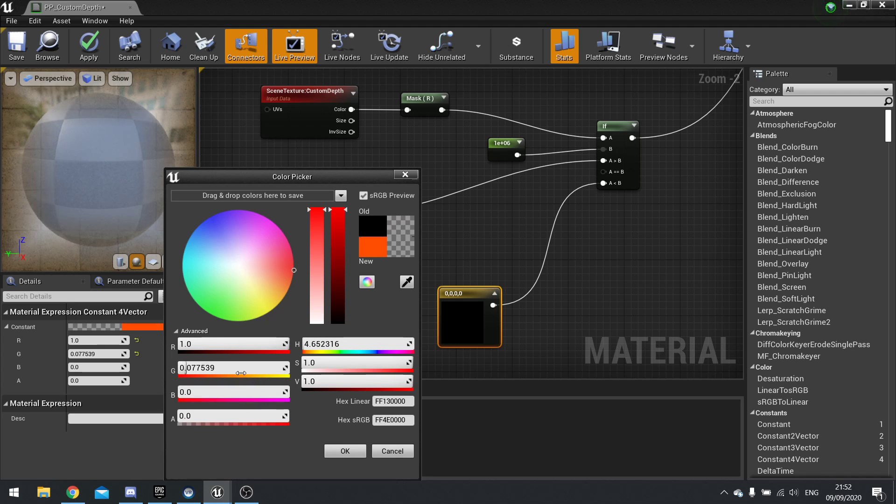
{"action": "left_click_drag", "start_coordinate": [241, 372], "coordinate": [196, 373]}
{"action": "left_click", "coordinate": [340, 449]}
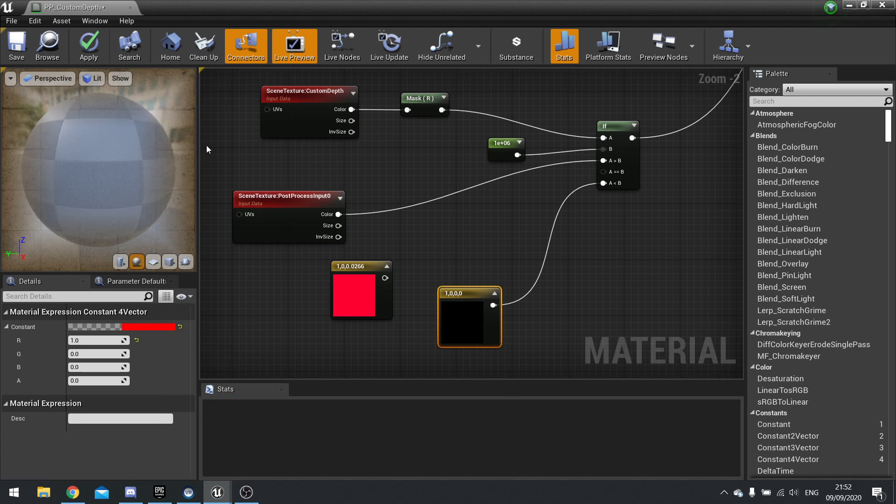
- Delete the disconnected 1,0,0.0266 colour constant and move the red Constant4Vector into its place
{"action": "left_click", "coordinate": [349, 296]}
{"action": "key", "text": "Delete"}
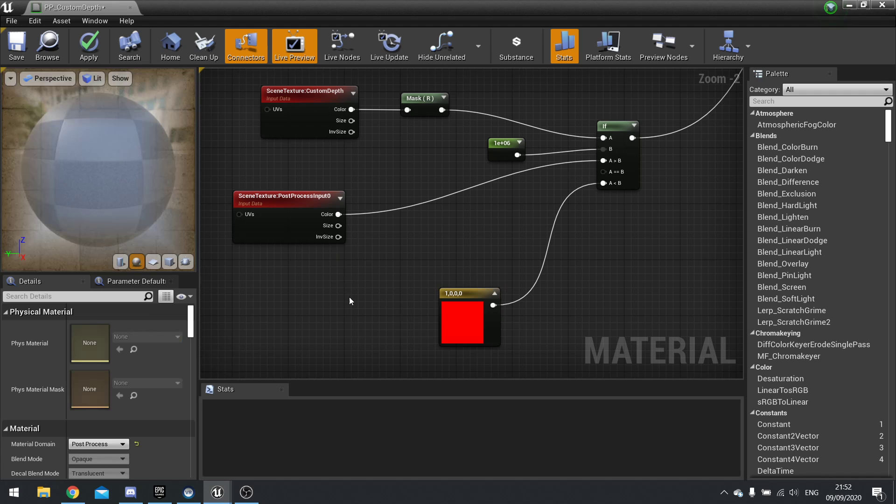
{"action": "left_click_drag", "start_coordinate": [460, 323], "coordinate": [388, 309]}
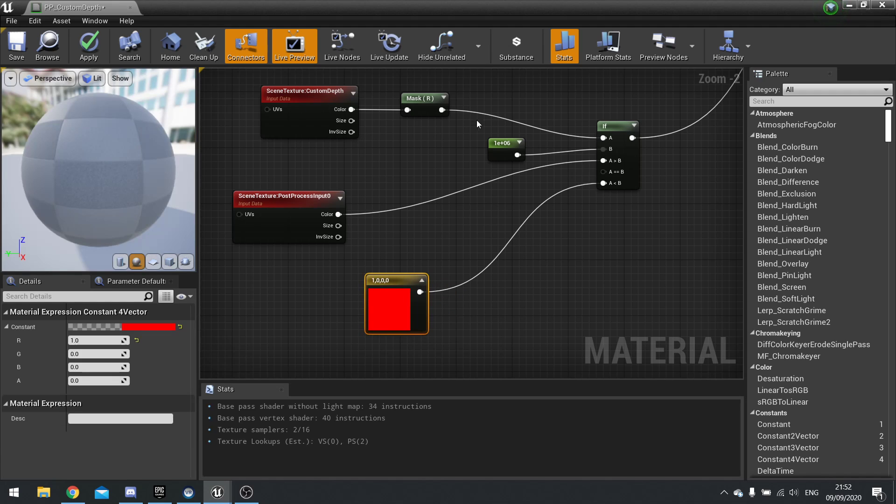
- Tidy the positions of PostProcessInput0 and the red Constant4Vector, apply the material changes and return to the level
{"action": "left_click", "coordinate": [503, 148]}
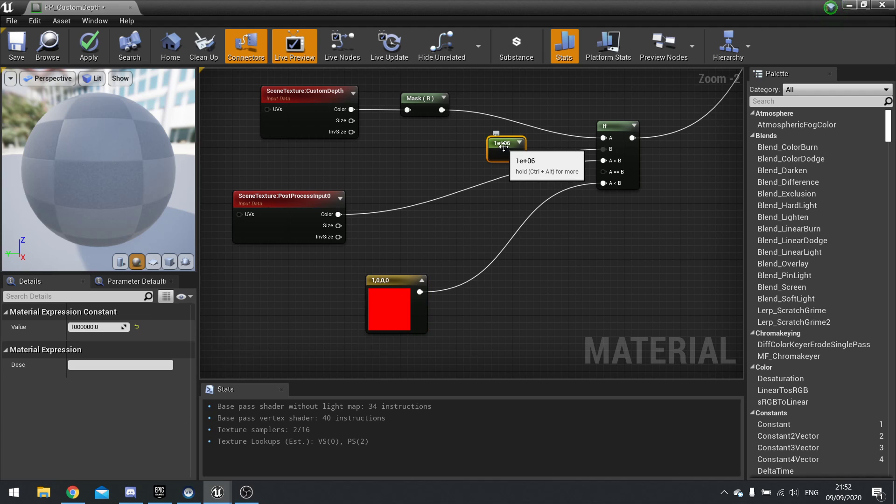
{"action": "mouse_move", "coordinate": [309, 229]}
{"action": "left_mouse_down"}
{"action": "mouse_move", "coordinate": [298, 211]}
{"action": "mouse_move", "coordinate": [298, 233]}
{"action": "mouse_move", "coordinate": [301, 224]}
{"action": "left_mouse_up"}
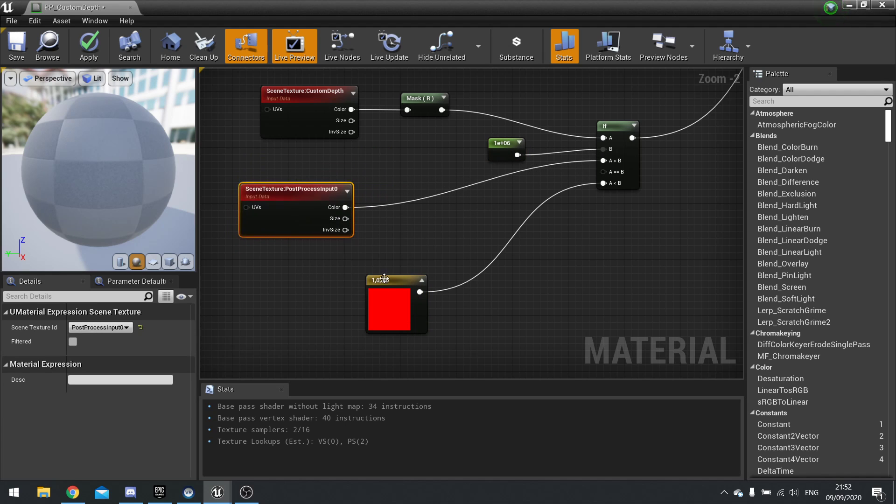
{"action": "left_click_drag", "start_coordinate": [388, 280], "coordinate": [358, 280]}
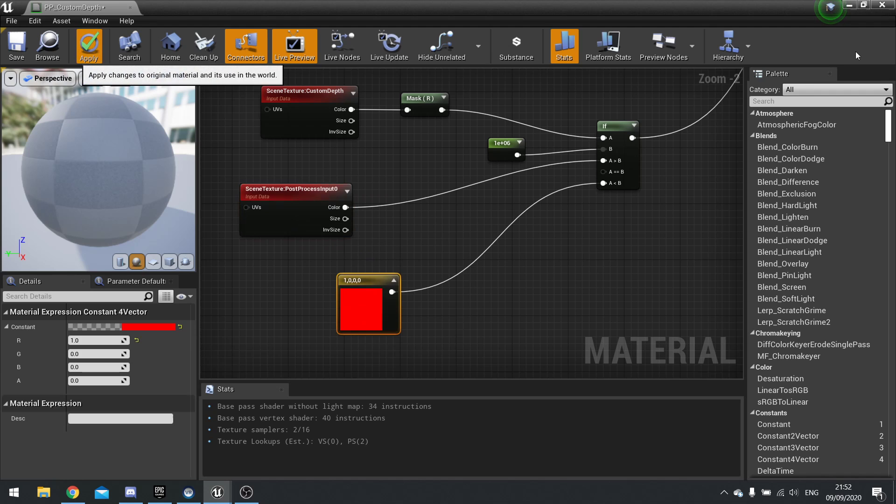
{"action": "left_click", "coordinate": [850, 5]}
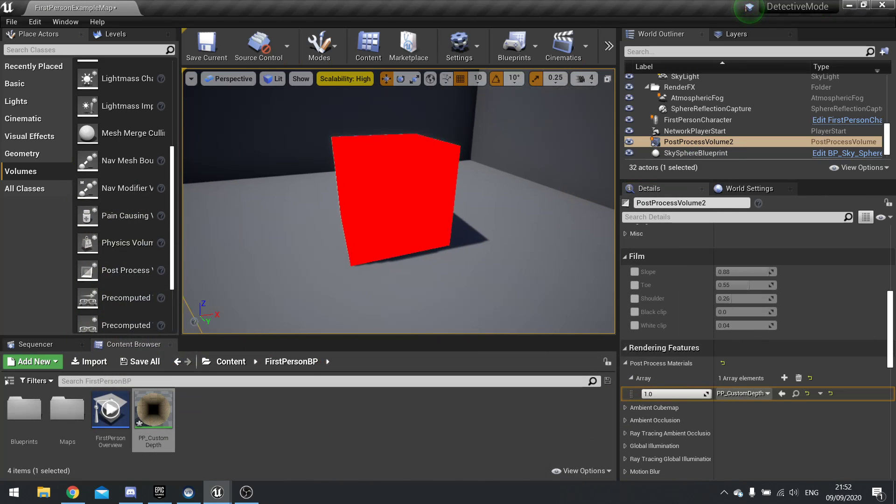
- Fly around the level to examine the highlighted cube from several distances and from behind the walls
{"action": "right_click_drag", "start_coordinate": [399, 201], "coordinate": [467, 203]}
{"action": "key", "text": "s"}
{"action": "key", "text": "a"}
{"action": "key", "text": "w"}
{"action": "key", "text": "d"}
{"action": "key", "text": "Up"}
{"action": "key", "text": "d"}
{"action": "key", "text": "w"}
{"action": "key", "text": "d"}
{"action": "key", "text": "a"}
{"action": "key", "text": "Down"}
{"action": "key", "text": "w"}
{"action": "key", "text": "a"}
{"action": "key", "text": "s"}
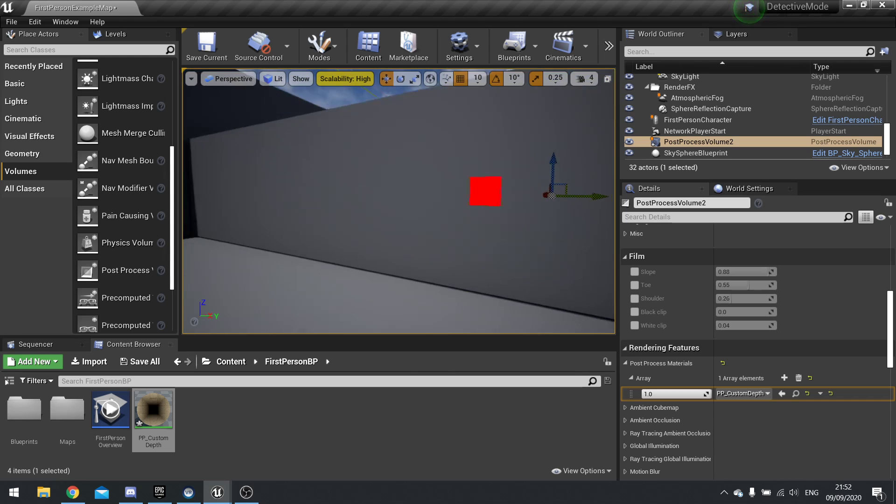
{"action": "key", "text": "Down"}
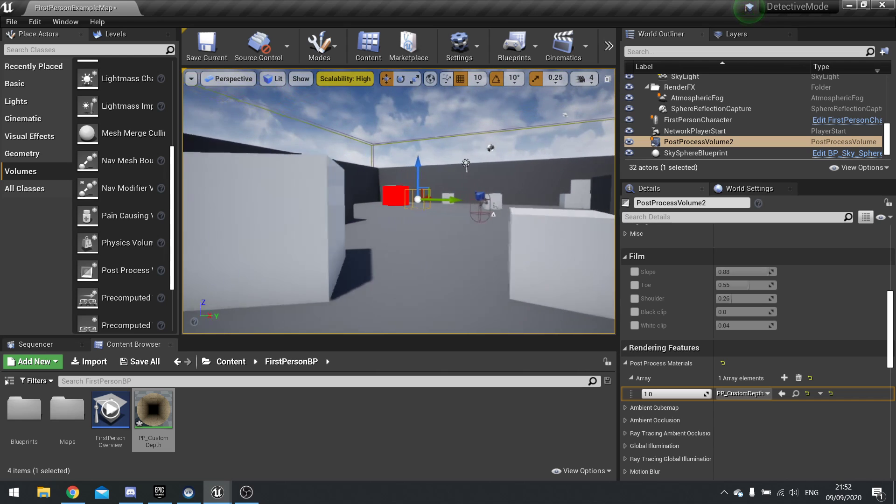
{"action": "key", "text": "d"}
{"action": "right_click_drag", "start_coordinate": [399, 201], "coordinate": [485, 216]}
{"action": "key", "text": "s"}
{"action": "key", "text": "w"}
{"action": "key", "text": "s"}
- Reopen the PP_CustomDepth material and place a copy of the CustomDepth scene texture node above the existing graph
{"action": "double_click", "coordinate": [149, 422]}
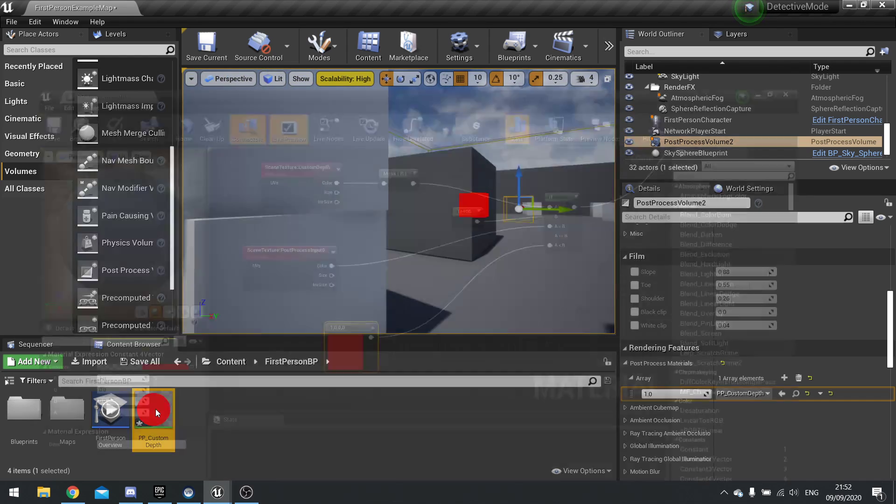
{"action": "scroll", "coordinate": [537, 266], "scroll_direction": "down", "scroll_amount": 3}
{"action": "right_click_drag", "start_coordinate": [619, 275], "coordinate": [463, 311]}
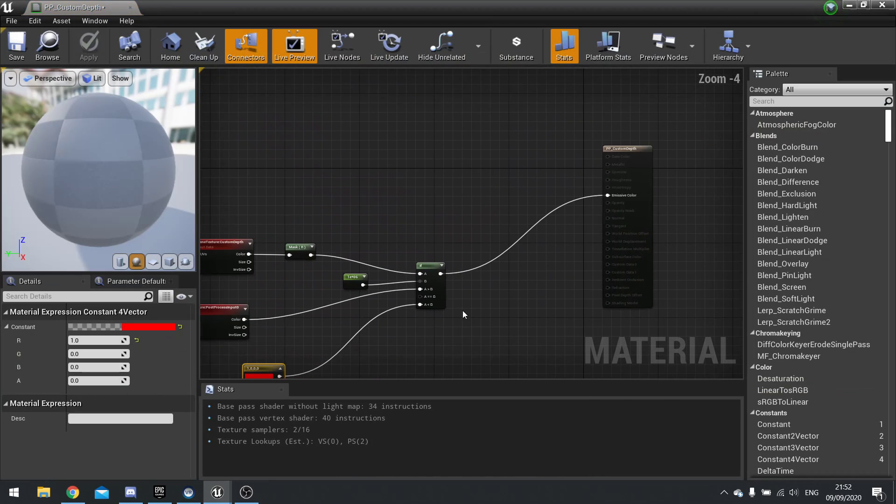
{"action": "left_click", "coordinate": [223, 247]}
{"action": "key", "text": "ctrl+c"}
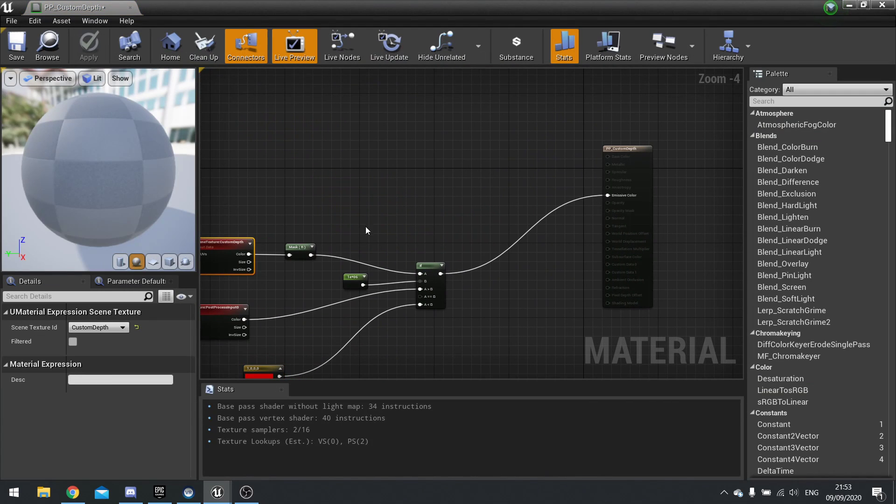
{"action": "key", "text": "ctrl+v"}
{"action": "left_click_drag", "start_coordinate": [384, 229], "coordinate": [394, 189]}
{"action": "scroll", "coordinate": [394, 190], "scroll_direction": "up", "scroll_amount": 3}
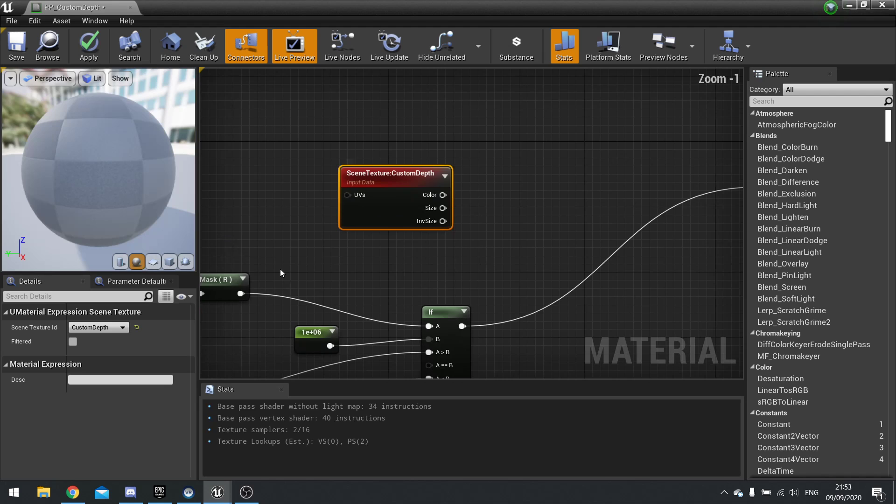
- Set the copied scene texture node's Scene Texture Id to SceneDepth and move it further up
{"action": "left_click", "coordinate": [122, 328]}
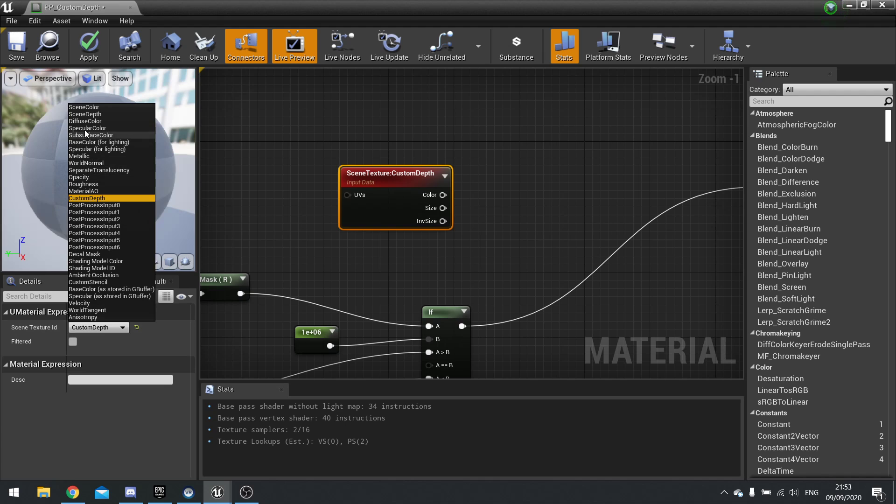
{"action": "left_click", "coordinate": [85, 114]}
{"action": "left_click_drag", "start_coordinate": [347, 204], "coordinate": [337, 133]}
{"action": "right_click_drag", "start_coordinate": [455, 200], "coordinate": [477, 288]}
{"action": "left_click_drag", "start_coordinate": [386, 226], "coordinate": [394, 185]}
- Duplicate the SceneDepth node, place the copy below it and set its Scene Texture Id to CustomDepth
{"action": "key", "text": "ctrl+w"}
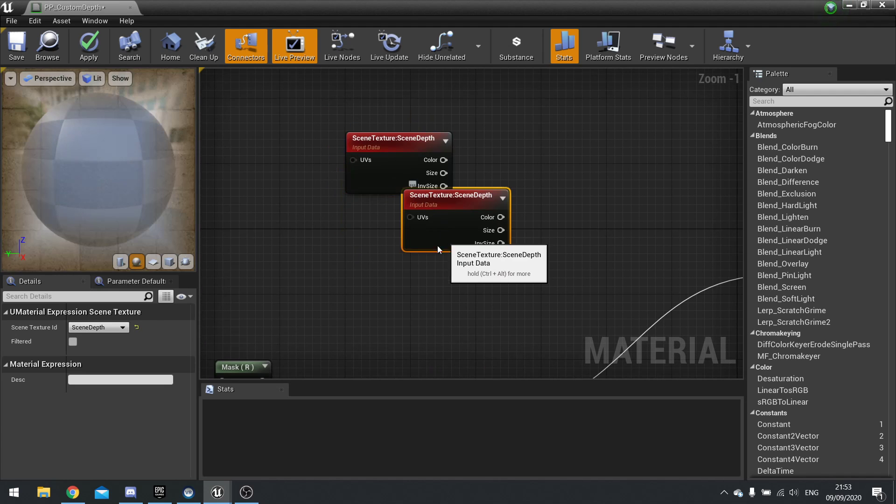
{"action": "left_click_drag", "start_coordinate": [438, 246], "coordinate": [387, 273]}
{"action": "left_click", "coordinate": [112, 330]}
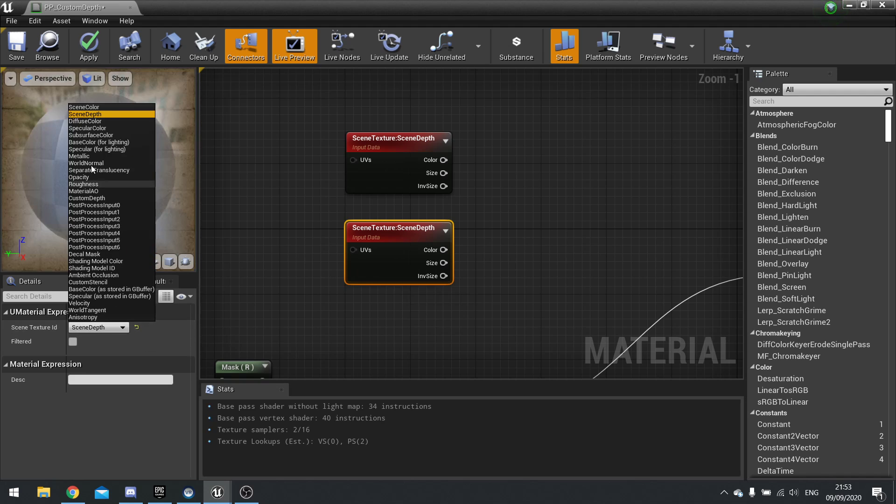
{"action": "left_click", "coordinate": [93, 198]}
- Move the new SceneDepth and CustomDepth nodes together into free space and add an If node beside them
{"action": "right_click_drag", "start_coordinate": [413, 297], "coordinate": [418, 347]}
{"action": "left_click_drag", "start_coordinate": [423, 349], "coordinate": [331, 190]}
{"action": "left_click_drag", "start_coordinate": [387, 222], "coordinate": [349, 113]}
{"action": "left_click", "coordinate": [502, 188]}
{"action": "right_click_drag", "start_coordinate": [506, 179], "coordinate": [456, 264]}
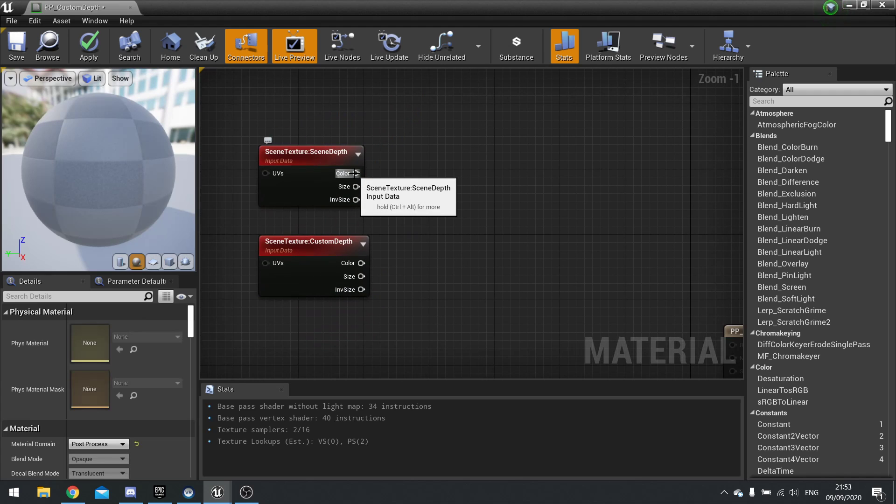
{"action": "right_click", "coordinate": [502, 198]}
{"action": "type", "text": "i"}
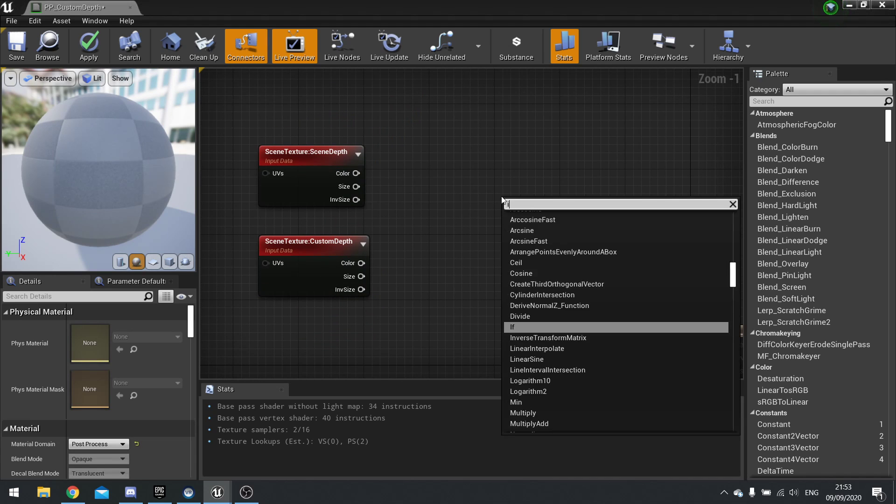
{"action": "type", "text": "f"}
{"action": "key", "text": "Return"}
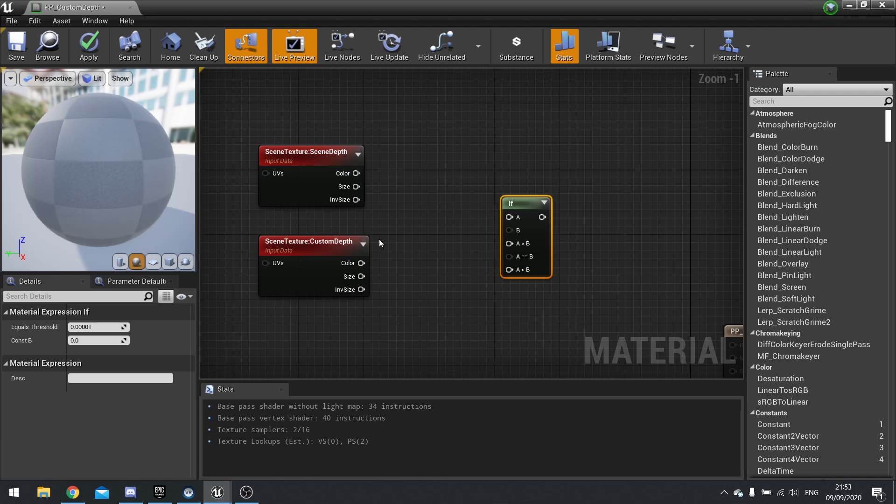
- Add a component mask fed by the SceneDepth node's Color output and limit it to the R channel
{"action": "right_click_drag", "start_coordinate": [379, 240], "coordinate": [490, 243]}
{"action": "left_click_drag", "start_coordinate": [491, 334], "coordinate": [449, 176]}
{"action": "type", "text": "mask"}
{"action": "key", "text": "Return"}
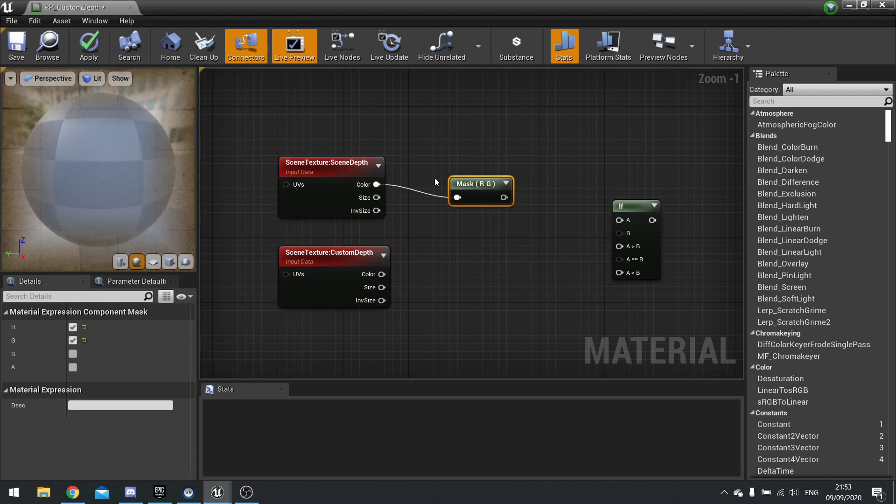
{"action": "left_click", "coordinate": [73, 340]}
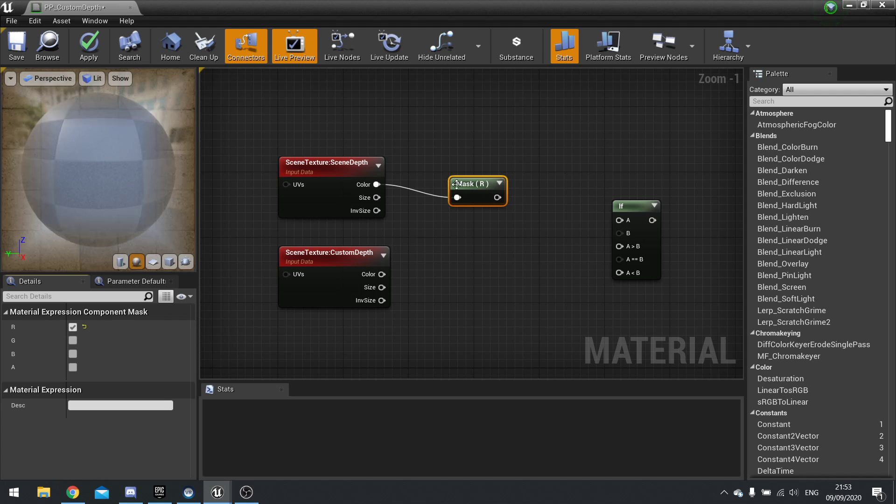
- Duplicate the R mask for CustomDepth's Color and wire the SceneDepth mask to the new If's A and the CustomDepth mask to B
{"action": "left_click_drag", "start_coordinate": [457, 184], "coordinate": [443, 174]}
{"action": "key", "text": "ctrl+c"}
{"action": "key", "text": "ctrl+v"}
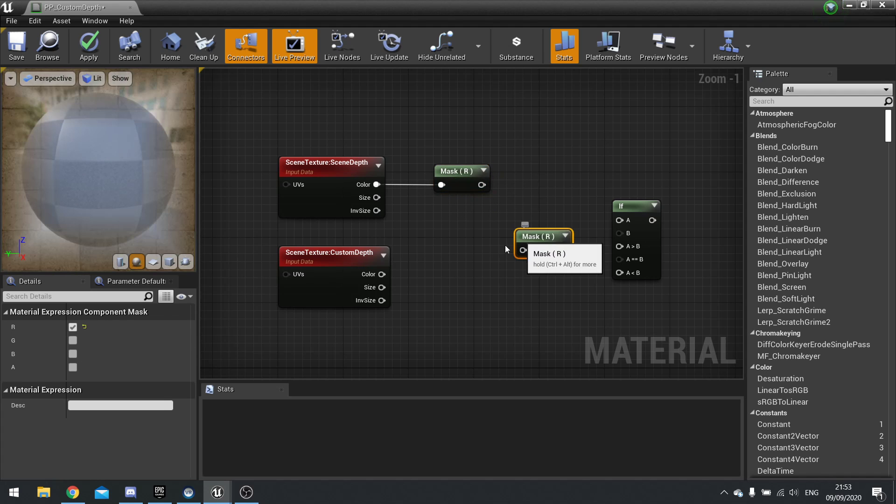
{"action": "left_click_drag", "start_coordinate": [530, 249], "coordinate": [456, 281]}
{"action": "left_click_drag", "start_coordinate": [374, 276], "coordinate": [374, 276]}
{"action": "left_click_drag", "start_coordinate": [450, 272], "coordinate": [482, 185]}
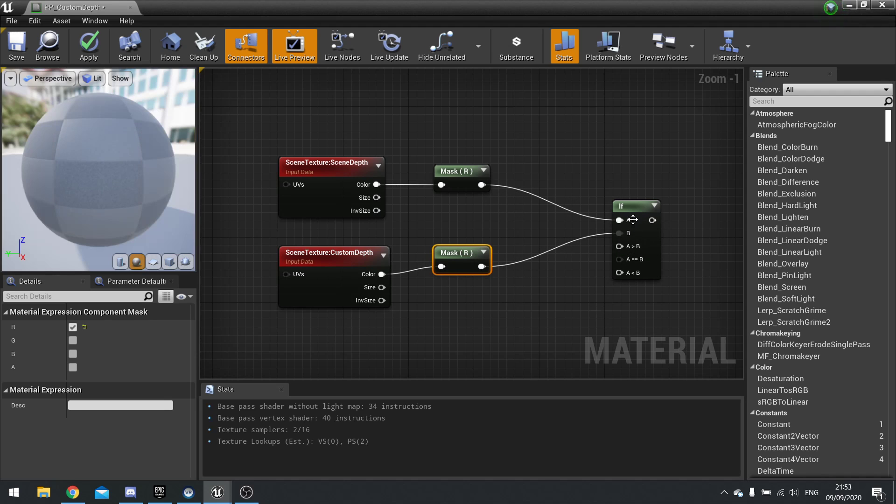
- Raise the new If node and shift the SceneDepth node with its mask up, away from the CustomDepth row
{"action": "left_click_drag", "start_coordinate": [630, 208], "coordinate": [639, 173]}
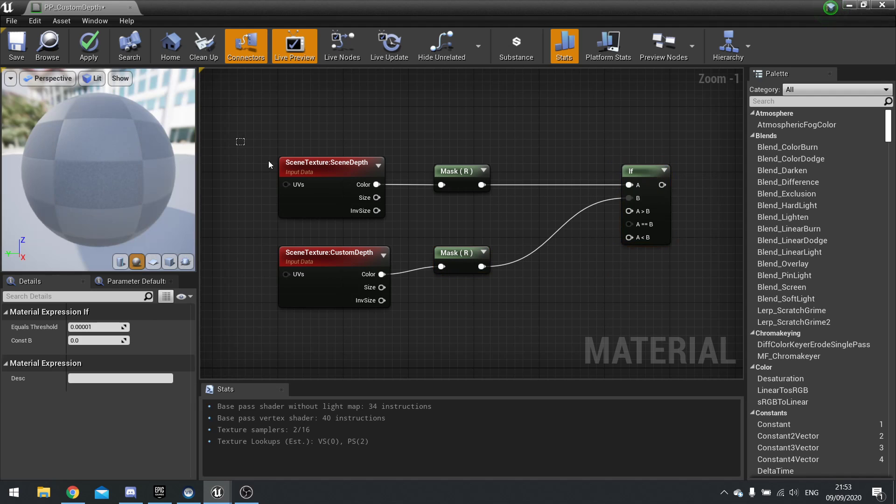
{"action": "left_click_drag", "start_coordinate": [520, 228], "coordinate": [520, 228]}
{"action": "left_click_drag", "start_coordinate": [345, 182], "coordinate": [335, 161]}
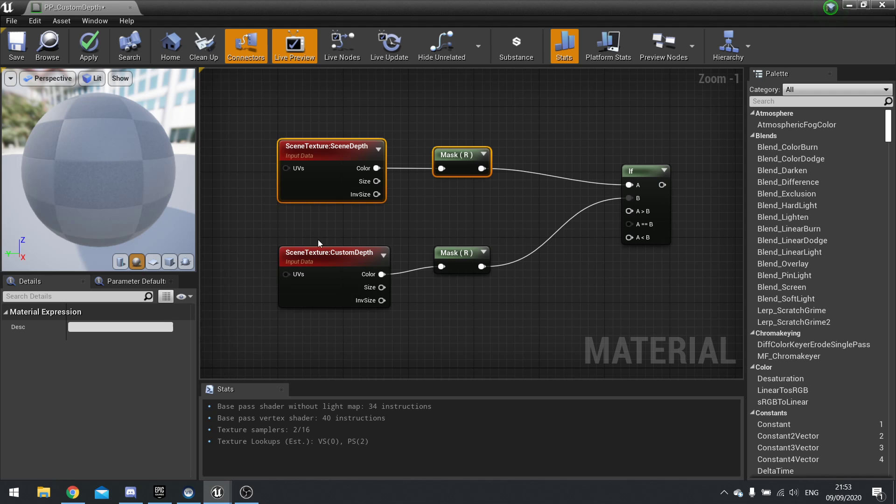
{"action": "left_click_drag", "start_coordinate": [303, 230], "coordinate": [533, 292]}
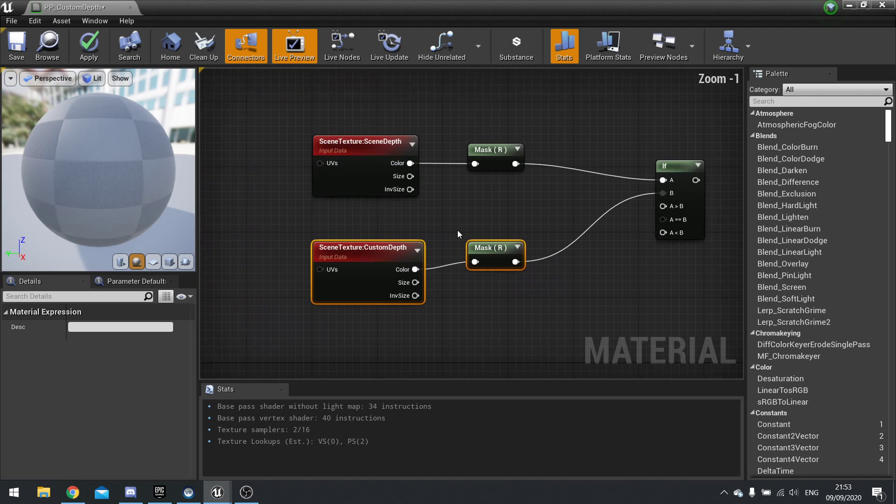
{"action": "left_click", "coordinate": [375, 280]}
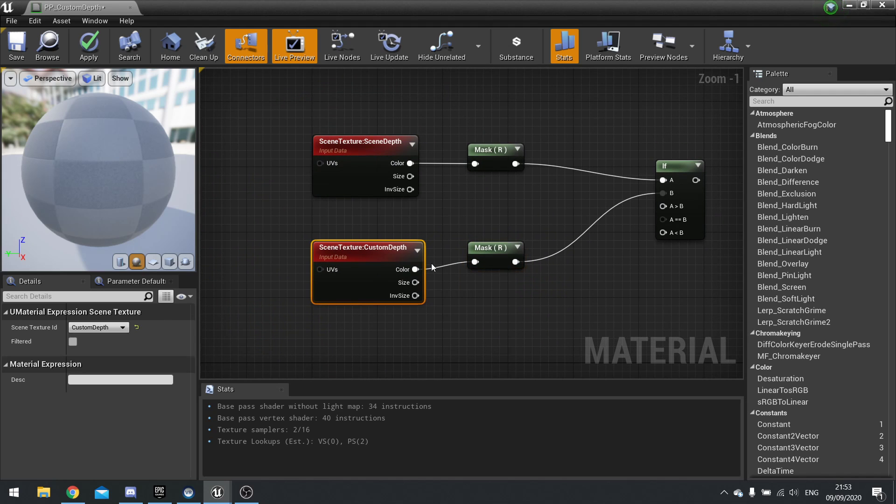
{"action": "left_click", "coordinate": [369, 145]}
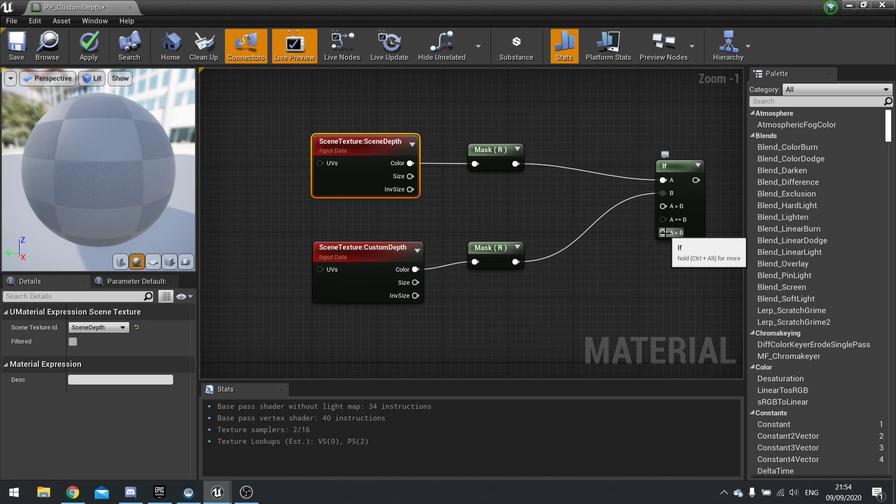
- Connect the original If node's output to the new If node's A < B input
{"action": "left_click_drag", "start_coordinate": [662, 233], "coordinate": [584, 215]}
{"action": "right_click_drag", "start_coordinate": [658, 84], "coordinate": [679, 257]}
{"action": "right_click_drag", "start_coordinate": [704, 205], "coordinate": [577, 278]}
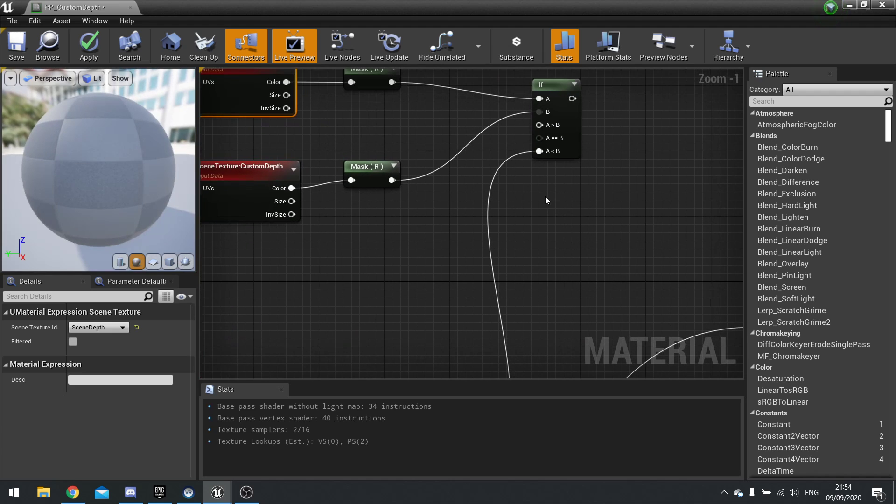
{"action": "right_click_drag", "start_coordinate": [547, 200], "coordinate": [593, 212]}
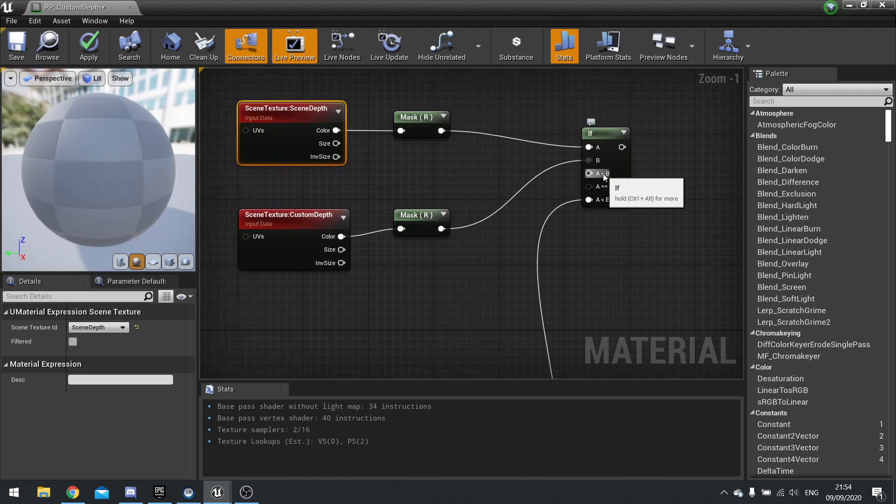
- Duplicate the SceneTexture PostProcessInput0 node beneath the upper CustomDepth node and wire its Color output to the new If's A > B input
{"action": "right_click_drag", "start_coordinate": [594, 175], "coordinate": [459, 162]}
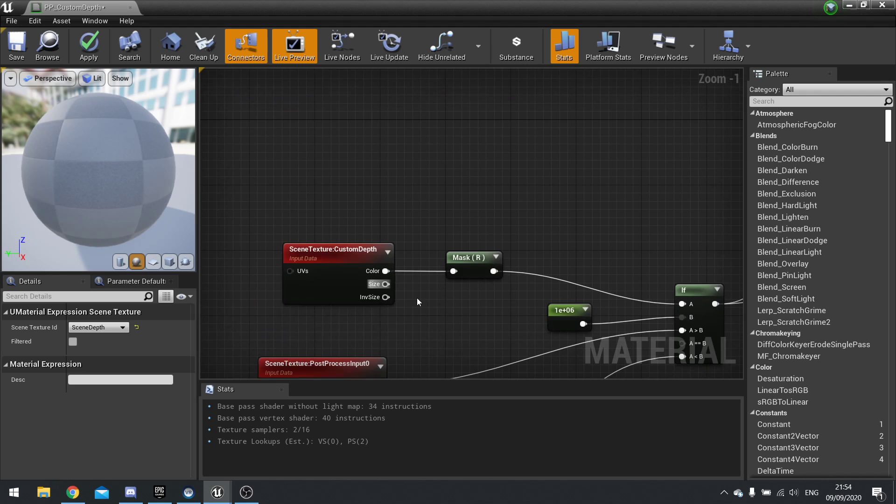
{"action": "right_click_drag", "start_coordinate": [418, 302], "coordinate": [423, 204]}
{"action": "left_click", "coordinate": [348, 278]}
{"action": "right_click_drag", "start_coordinate": [532, 164], "coordinate": [432, 342]}
{"action": "key", "text": "ctrl+v"}
{"action": "left_click_drag", "start_coordinate": [544, 326], "coordinate": [456, 194]}
{"action": "right_click_drag", "start_coordinate": [511, 185], "coordinate": [407, 311]}
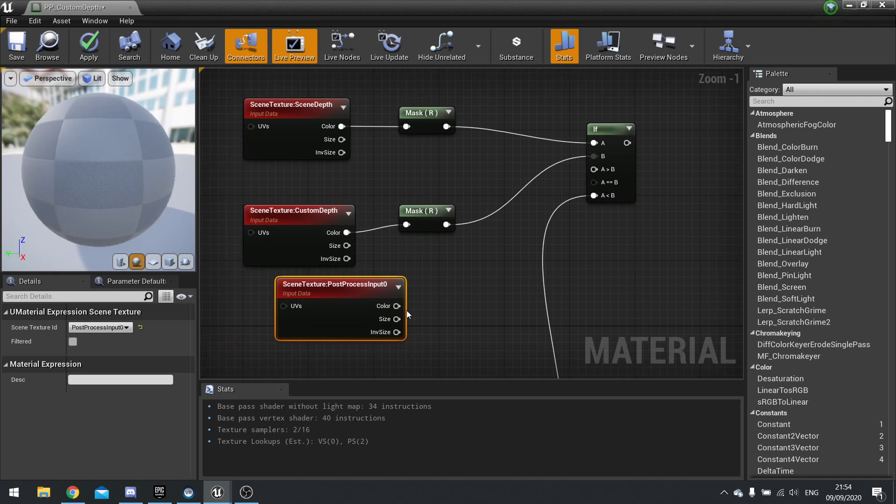
{"action": "left_click_drag", "start_coordinate": [397, 306], "coordinate": [594, 169]}
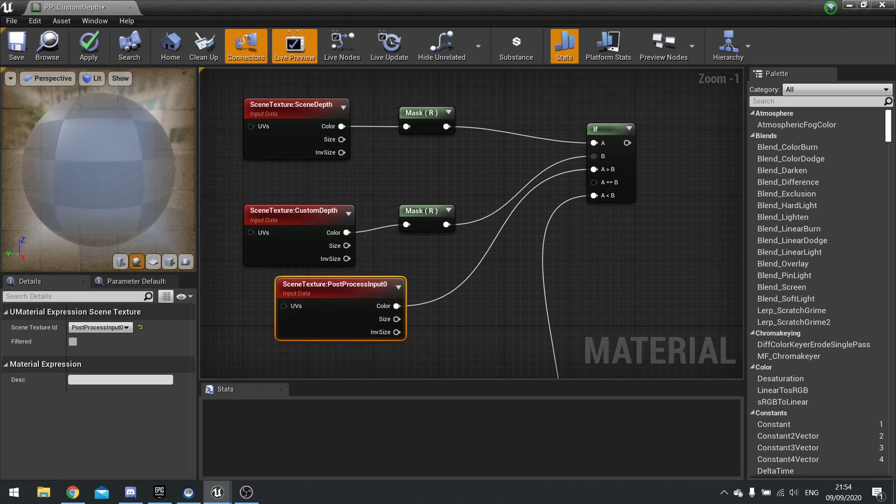
- Connect the new If node's output to the material's Emissive Color and apply the material
{"action": "right_click_drag", "start_coordinate": [594, 169], "coordinate": [298, 127]}
{"action": "left_click_drag", "start_coordinate": [330, 103], "coordinate": [529, 335]}
{"action": "right_click_drag", "start_coordinate": [334, 286], "coordinate": [519, 242]}
{"action": "scroll", "coordinate": [518, 242], "scroll_direction": "down", "scroll_amount": 2}
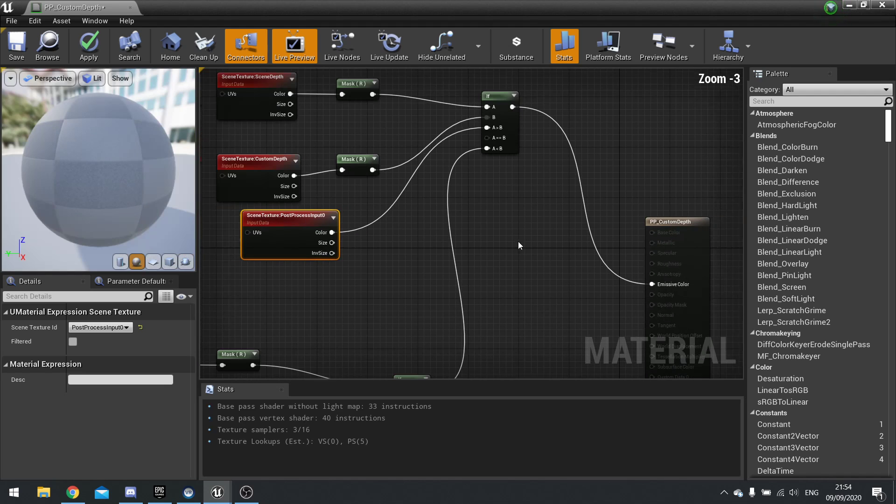
{"action": "left_click", "coordinate": [86, 55]}
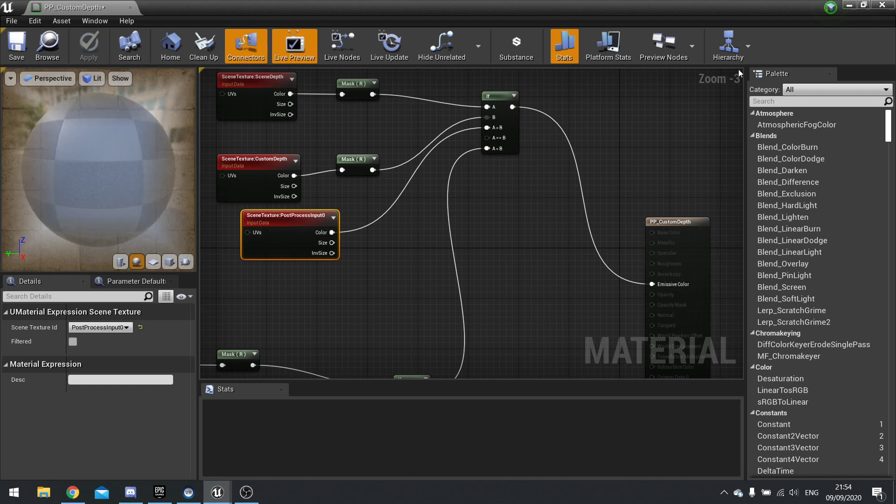
- Return to the level editor and move the view sideways past the big wall's corner to examine the occluded cube's highlight
{"action": "left_click", "coordinate": [851, 7]}
{"action": "right_click_drag", "start_coordinate": [467, 201], "coordinate": [503, 197]}
{"action": "key", "text": "a"}
{"action": "key", "text": "d"}
{"action": "key", "text": "a"}
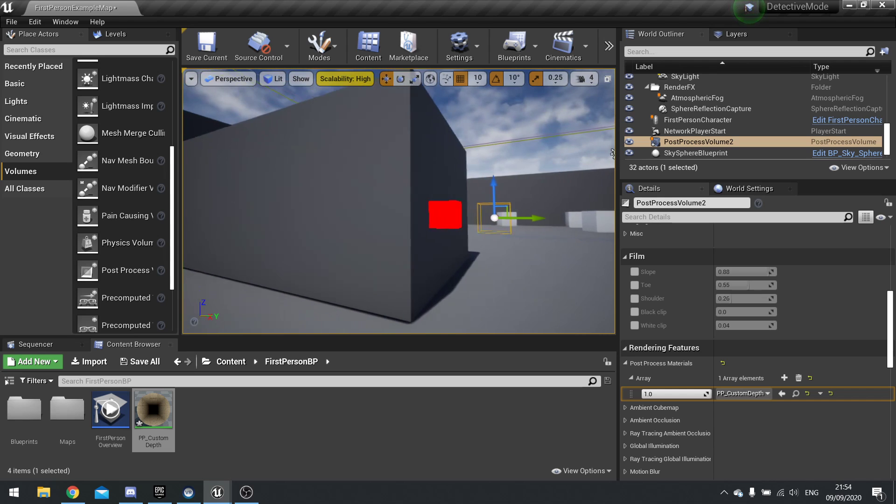
{"action": "key", "text": "d"}
{"action": "key", "text": "a"}
{"action": "key", "text": "d"}
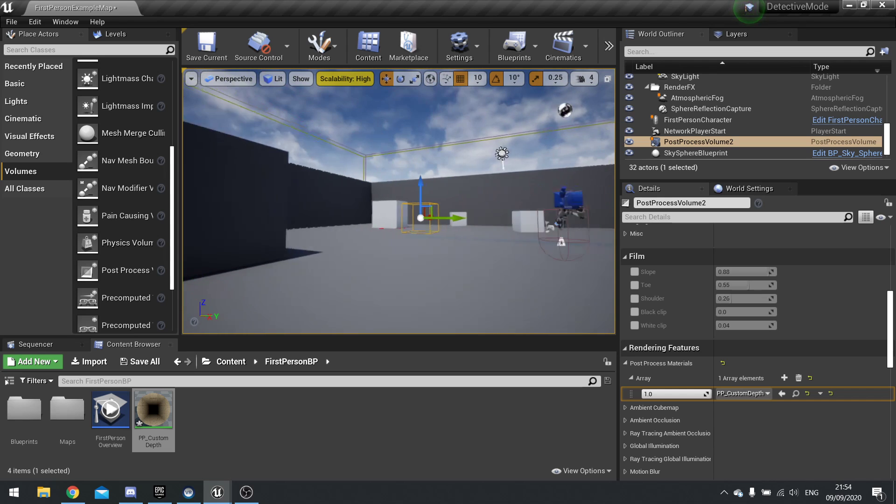
{"action": "key", "text": "a"}
{"action": "key", "text": "a"}
{"action": "key", "text": "d"}
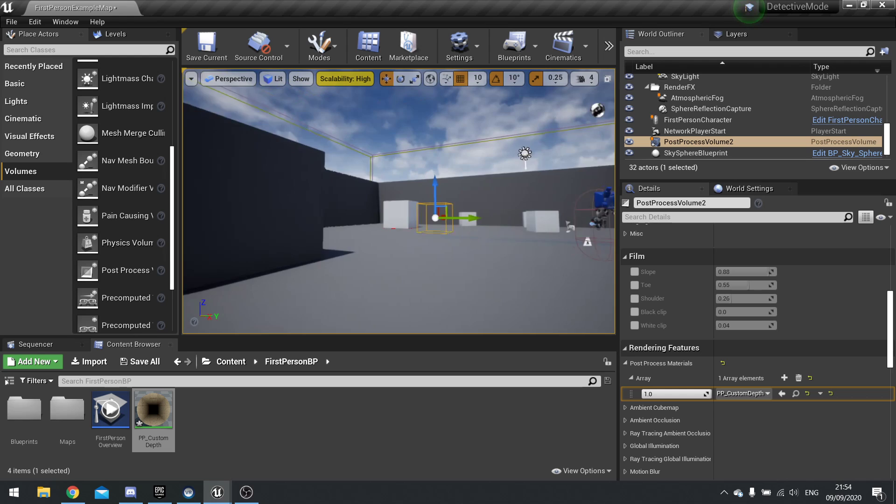
{"action": "key", "text": "a"}
{"action": "key", "text": "d"}
{"action": "key", "text": "a"}
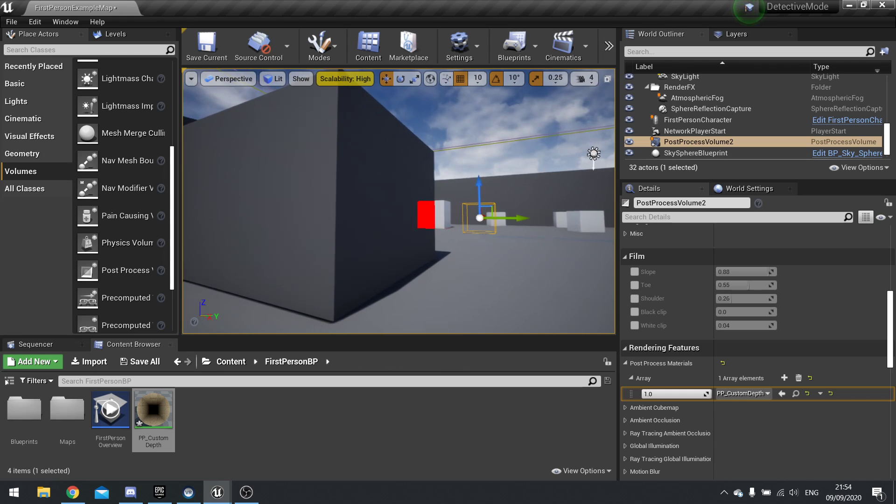
- Reopen the PP_CustomDepth material and move the SceneDepth row up, then bring the CustomDepth row and PostProcessInput0 node closer beneath it
{"action": "double_click", "coordinate": [154, 410]}
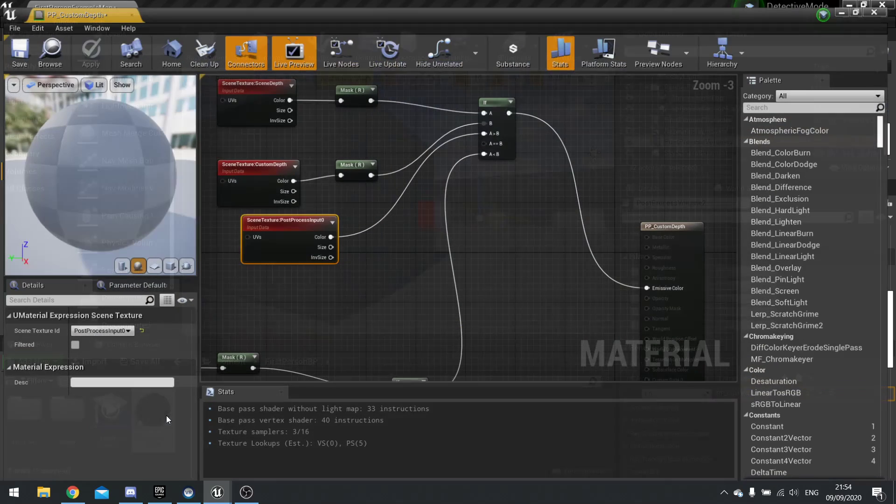
{"action": "right_click_drag", "start_coordinate": [443, 81], "coordinate": [396, 198]}
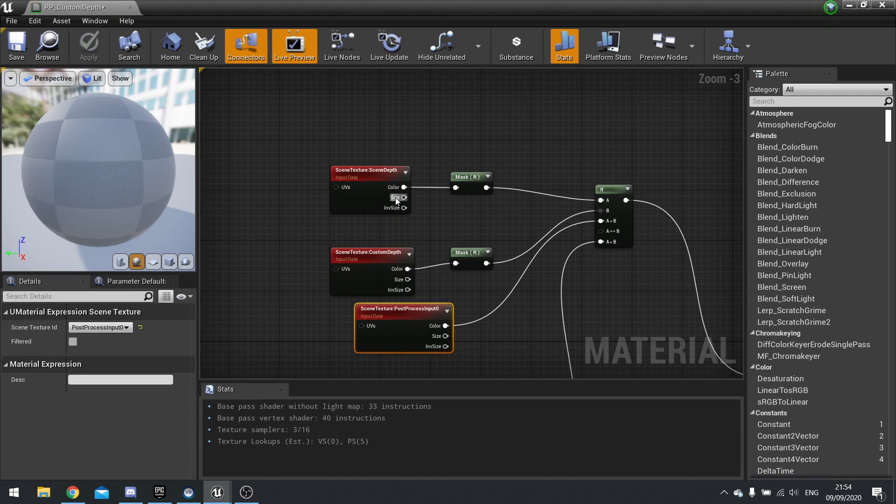
{"action": "left_click_drag", "start_coordinate": [401, 175], "coordinate": [491, 213]}
{"action": "left_click_drag", "start_coordinate": [380, 201], "coordinate": [381, 182]}
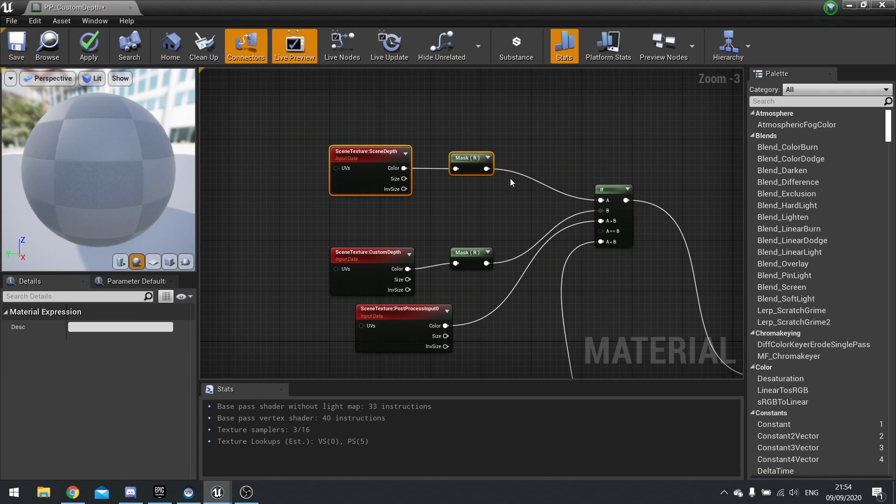
{"action": "left_click_drag", "start_coordinate": [351, 239], "coordinate": [480, 276]}
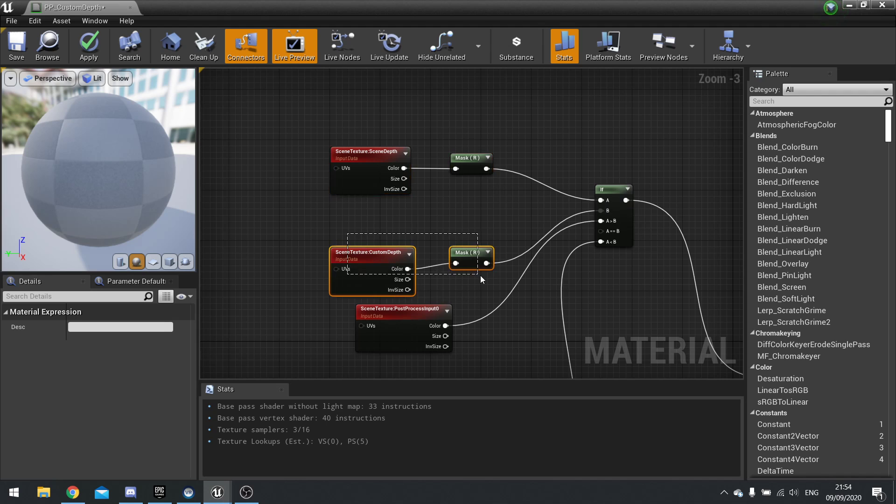
{"action": "left_click_drag", "start_coordinate": [379, 281], "coordinate": [349, 238]}
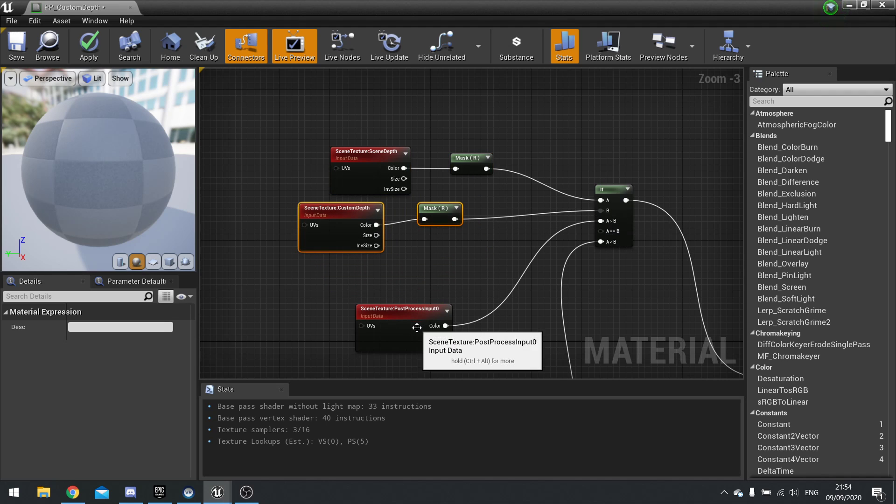
{"action": "left_click_drag", "start_coordinate": [413, 337], "coordinate": [351, 304]}
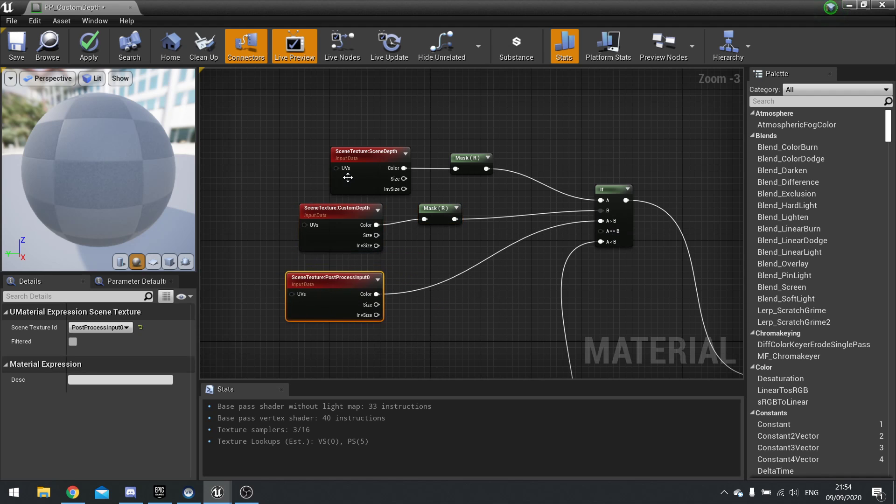
{"action": "left_click", "coordinate": [387, 170]}
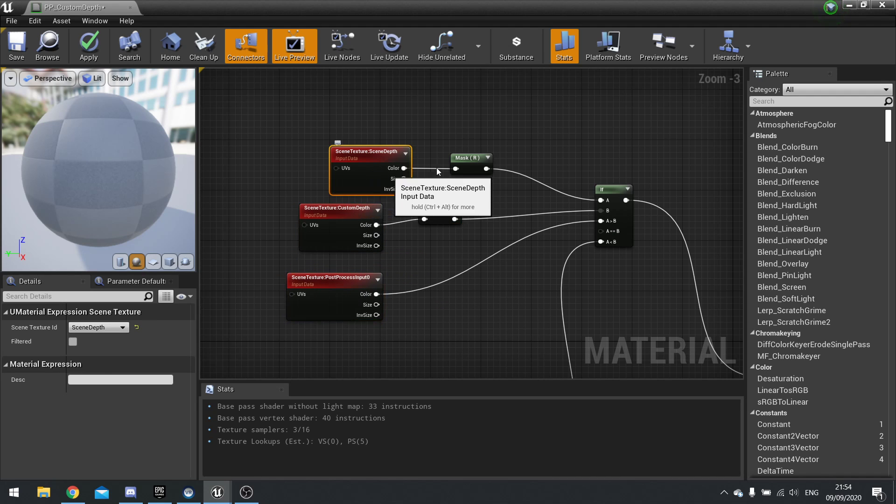
- Return to the level and select the cube, the back wall and BigWall in turn to compare their depth order
{"action": "left_click", "coordinate": [850, 7]}
{"action": "left_click", "coordinate": [445, 214]}
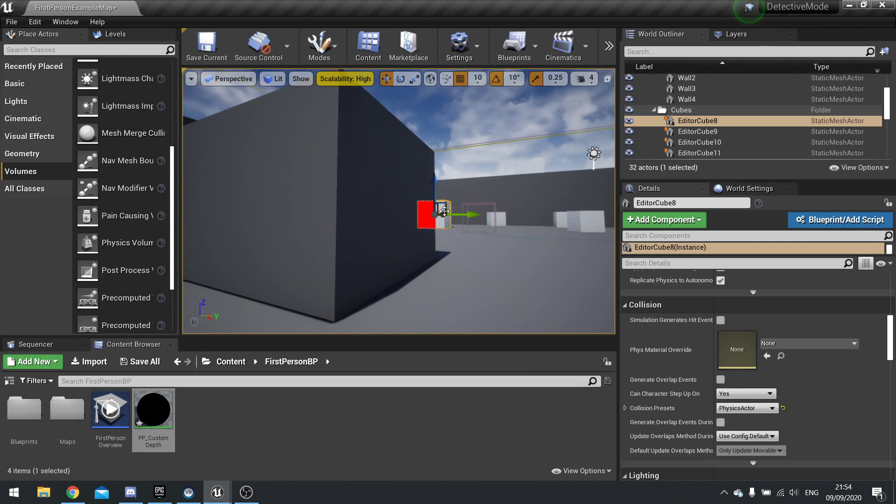
{"action": "left_click", "coordinate": [445, 180]}
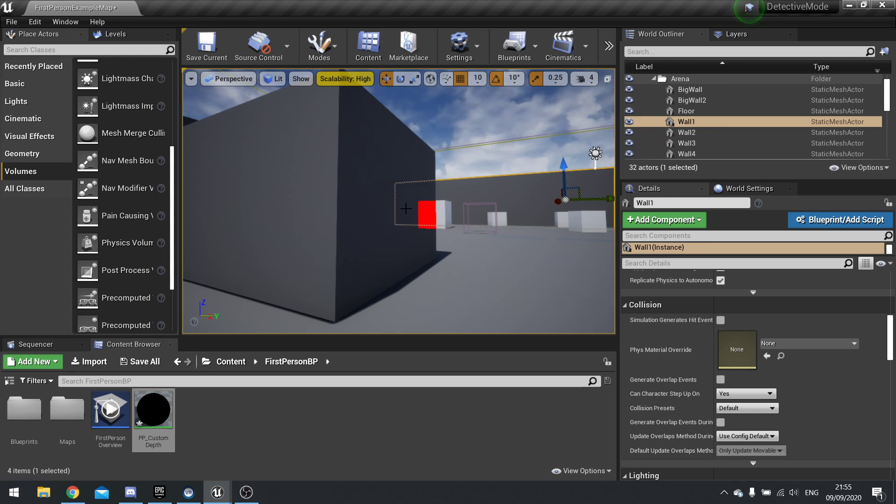
{"action": "left_click", "coordinate": [372, 175]}
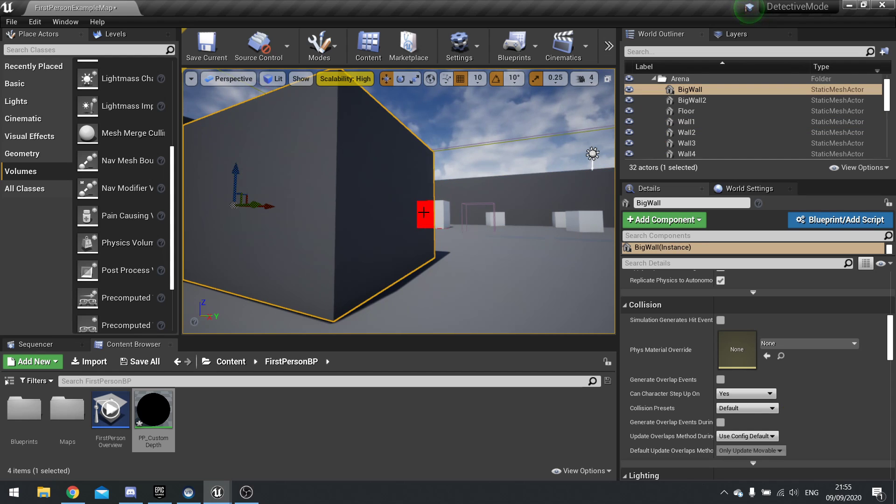
{"action": "left_click", "coordinate": [437, 219]}
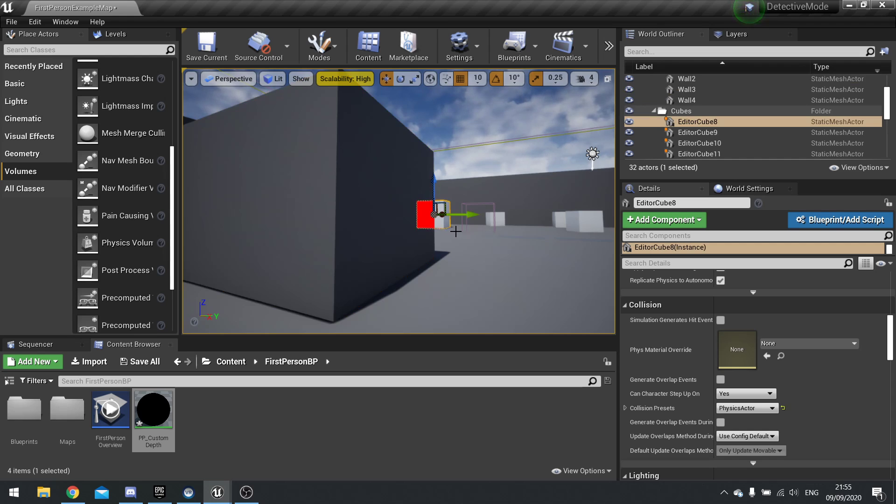
- Reopen the PP_CustomDepth material, shift the SceneDepth node with its mask up and left, and nudge the CustomDepth row down
{"action": "double_click", "coordinate": [154, 411]}
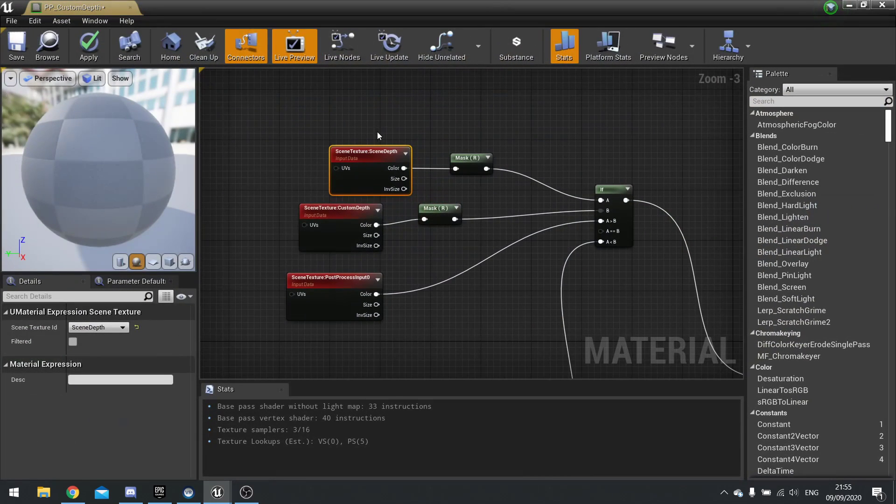
{"action": "left_click_drag", "start_coordinate": [519, 191], "coordinate": [517, 188]}
{"action": "left_click_drag", "start_coordinate": [368, 184], "coordinate": [337, 141]}
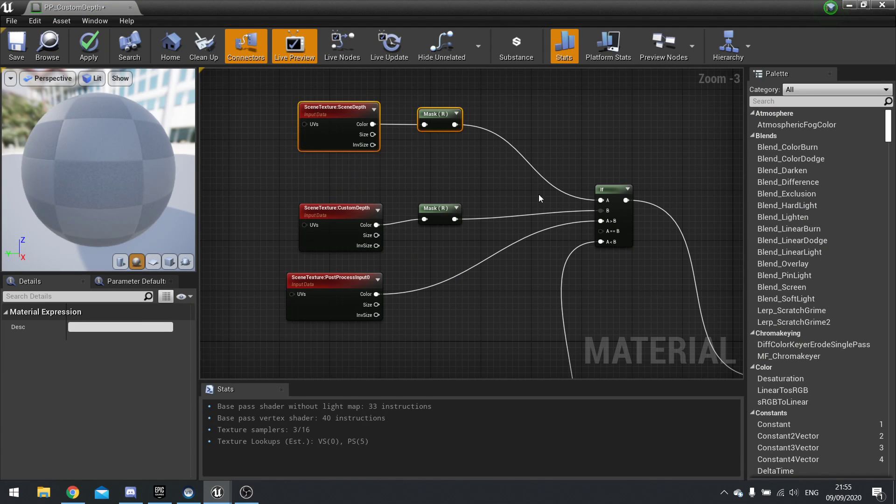
{"action": "left_click_drag", "start_coordinate": [305, 183], "coordinate": [475, 250]}
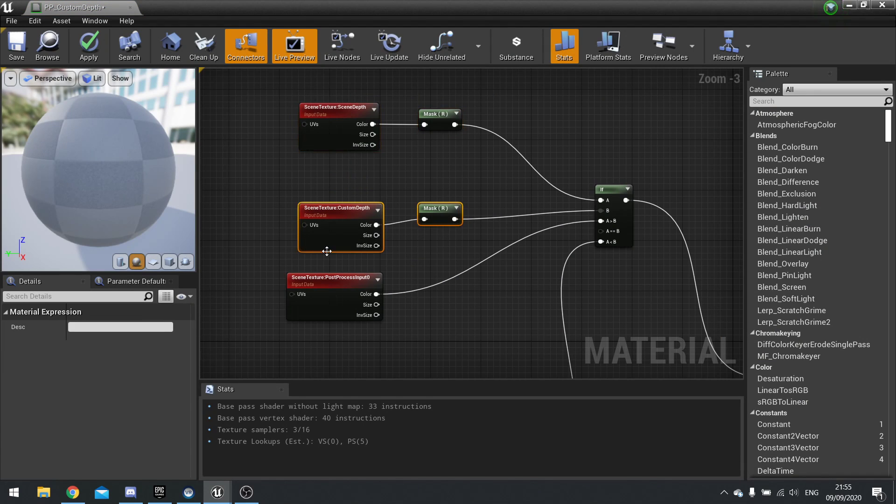
{"action": "mouse_move", "coordinate": [326, 251]}
{"action": "left_mouse_down"}
{"action": "mouse_move", "coordinate": [329, 226]}
{"action": "mouse_move", "coordinate": [321, 257]}
{"action": "left_mouse_up"}
{"action": "left_click_drag", "start_coordinate": [489, 142], "coordinate": [489, 142]}
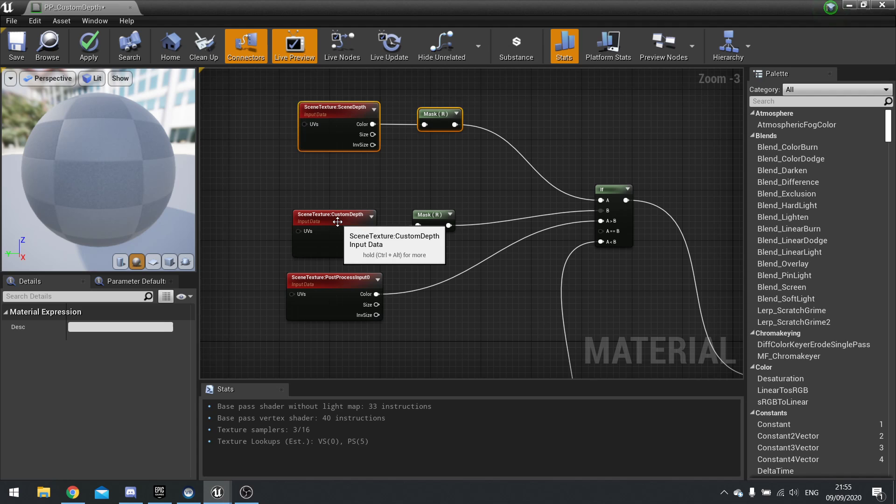
- Move the upper CustomDepth node and its mask directly under the SceneDepth row, and raise the PostProcessInput0 node below them
{"action": "left_click_drag", "start_coordinate": [340, 225], "coordinate": [339, 193]}
{"action": "left_click_drag", "start_coordinate": [245, 180], "coordinate": [475, 248]}
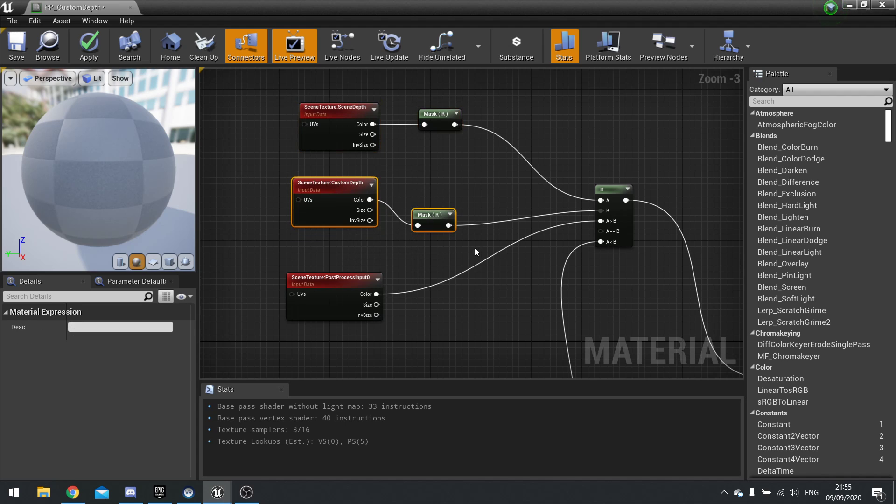
{"action": "left_click_drag", "start_coordinate": [430, 216], "coordinate": [438, 179]}
{"action": "left_click", "coordinate": [440, 221]}
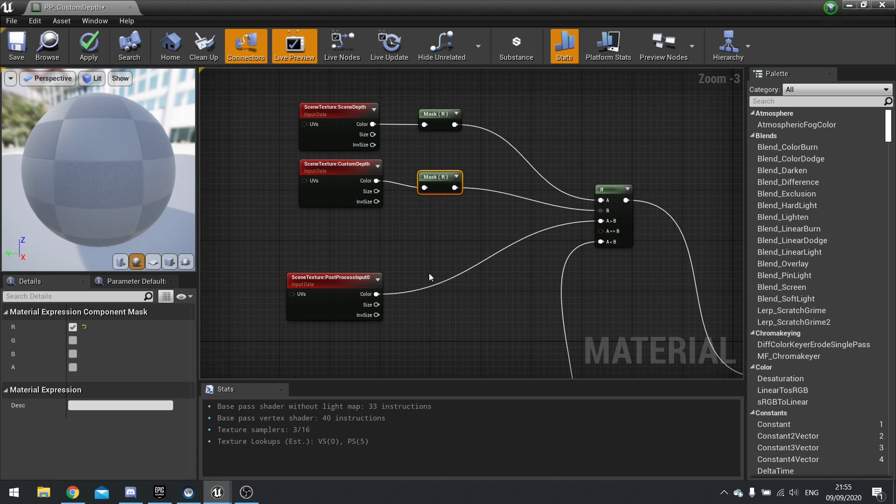
{"action": "left_click_drag", "start_coordinate": [345, 285], "coordinate": [370, 252]}
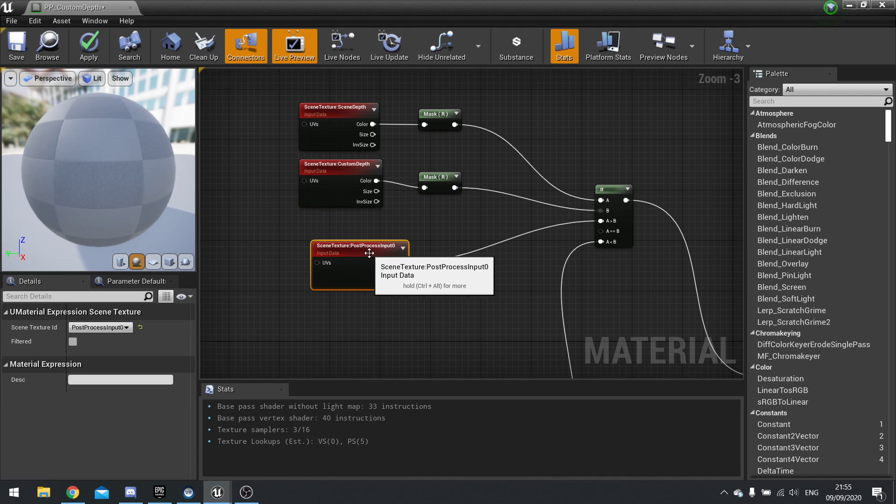
- Examine the depth comparison nodes feeding the new If and the original CustomDepth highlight branch connected to it
{"action": "right_click_drag", "start_coordinate": [472, 306], "coordinate": [469, 231]}
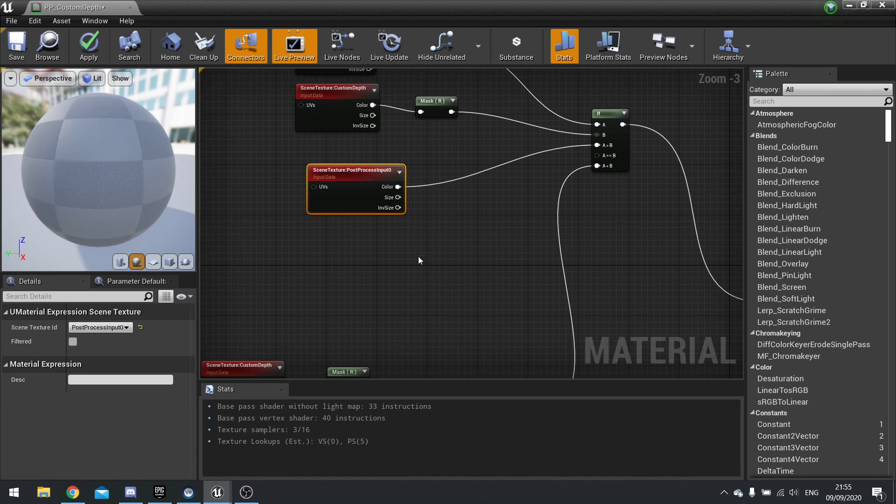
{"action": "right_click_drag", "start_coordinate": [419, 258], "coordinate": [435, 162]}
{"action": "right_click_drag", "start_coordinate": [488, 189], "coordinate": [490, 371]}
{"action": "right_click_drag", "start_coordinate": [488, 215], "coordinate": [490, 258]}
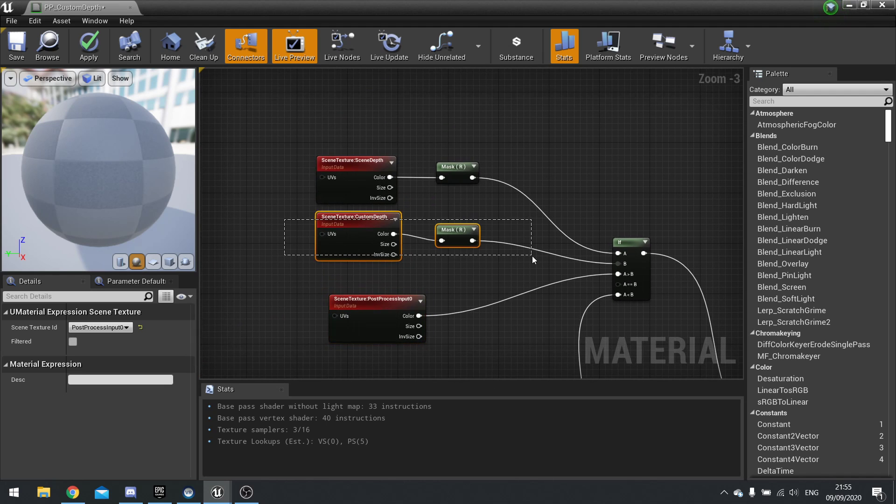
{"action": "left_click_drag", "start_coordinate": [533, 255], "coordinate": [532, 256]}
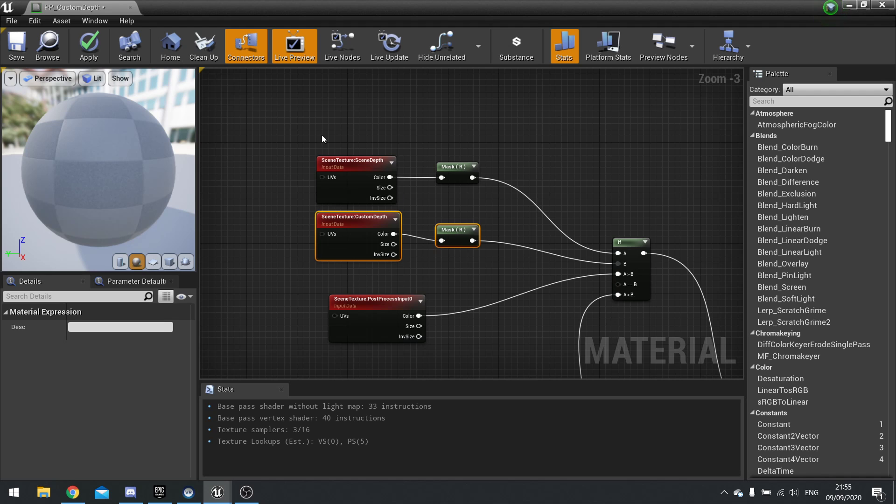
{"action": "left_click_drag", "start_coordinate": [271, 115], "coordinate": [510, 204]}
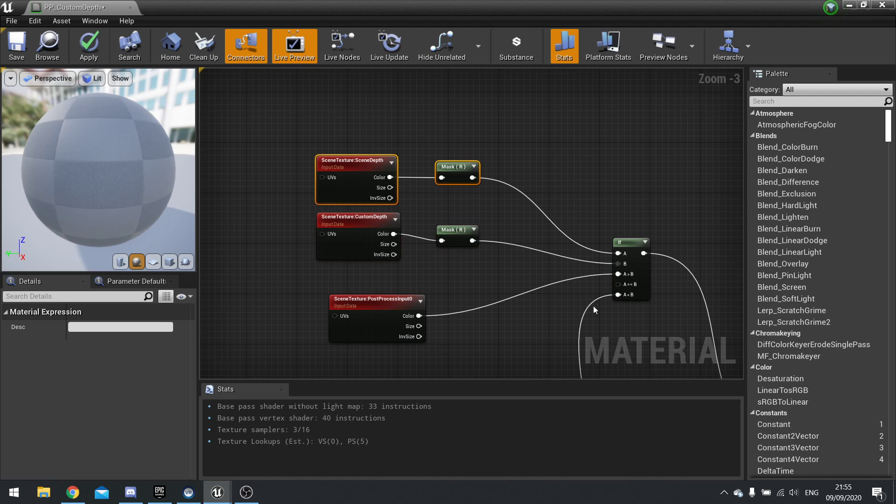
{"action": "right_click_drag", "start_coordinate": [593, 307], "coordinate": [447, 290]}
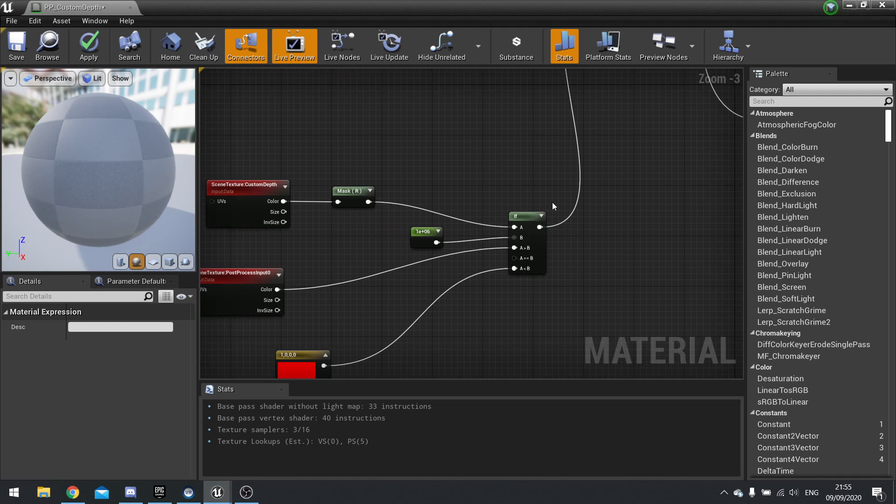
{"action": "scroll", "coordinate": [399, 198], "scroll_direction": "down", "scroll_amount": 2}
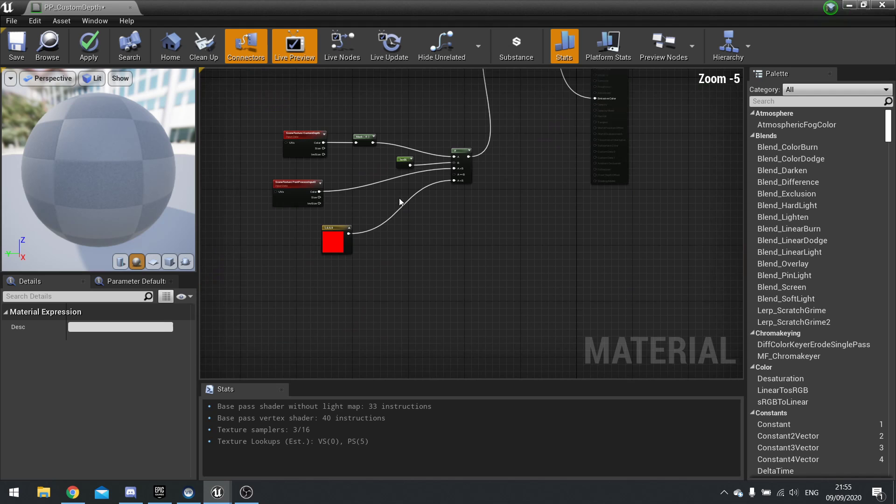
- Raise the material output node level with the new If node, apply the material and return to the level editor
{"action": "right_click_drag", "start_coordinate": [490, 144], "coordinate": [548, 306]}
{"action": "left_click_drag", "start_coordinate": [679, 224], "coordinate": [703, 127]}
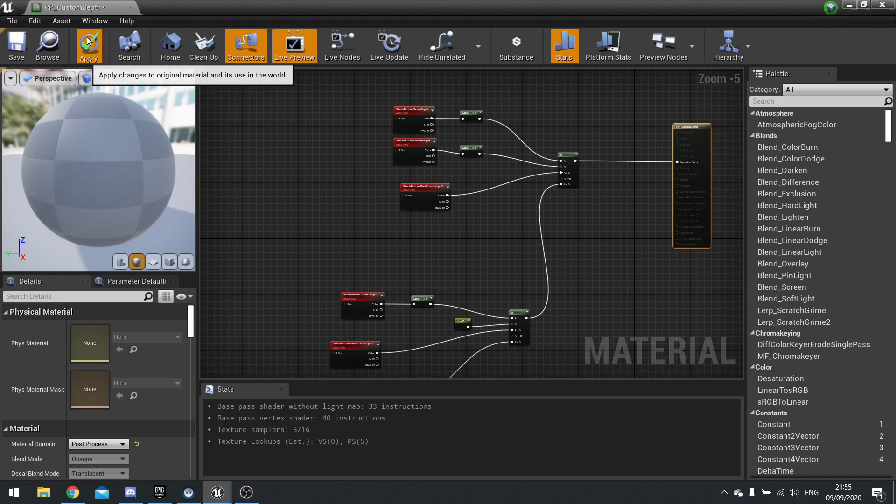
{"action": "left_click", "coordinate": [850, 4]}
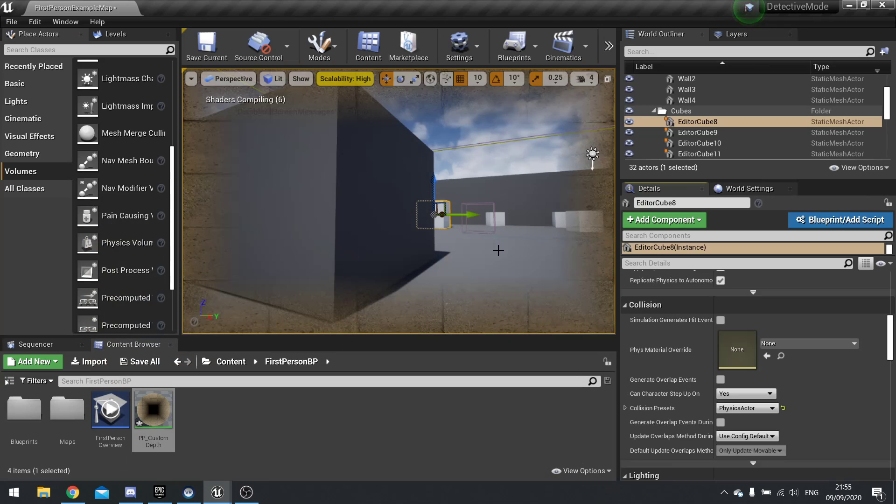
- Select the arena floor so the cube is no longer selected, and reopen the PP_CustomDepth material
{"action": "right_click_drag", "start_coordinate": [465, 267], "coordinate": [396, 187]}
{"action": "left_click", "coordinate": [499, 285]}
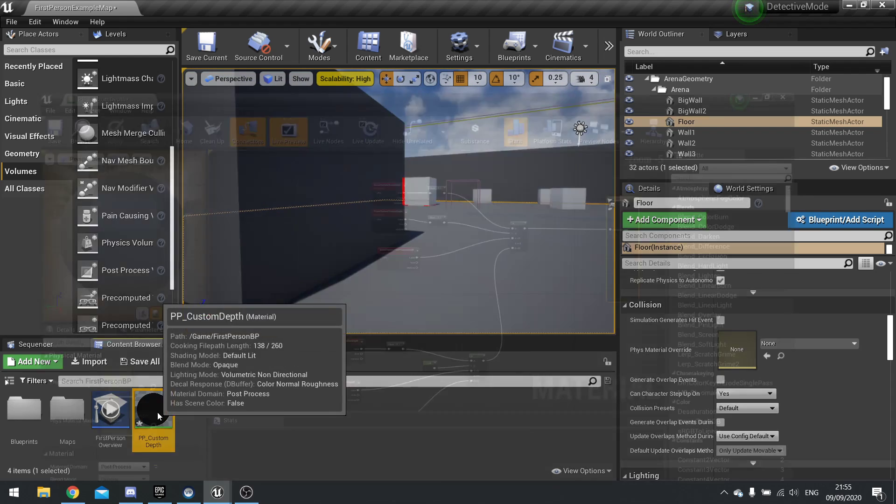
{"action": "double_click", "coordinate": [153, 410]}
- Break the A>B and A<B links on the depth comparison If and wire the PostProcessInput0 color into A<B
{"action": "scroll", "coordinate": [579, 172], "scroll_direction": "up", "scroll_amount": 2}
{"action": "left_click", "coordinate": [573, 159], "text": "alt"}
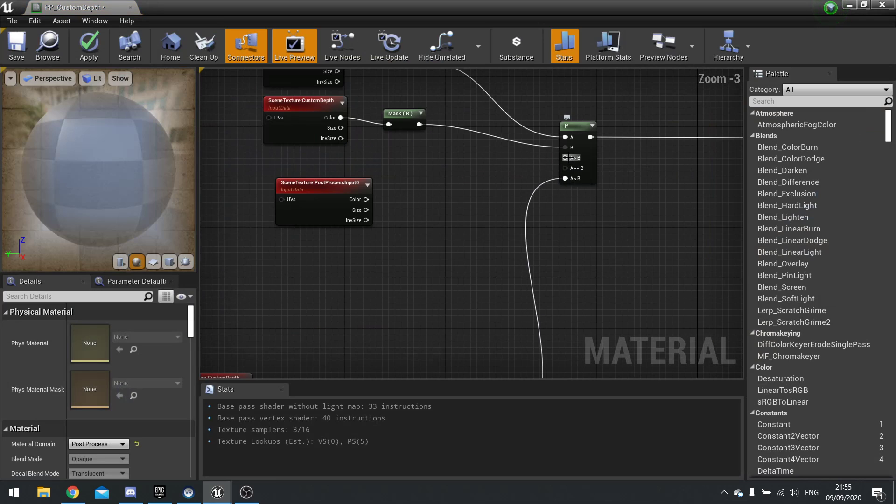
{"action": "left_click", "coordinate": [574, 179], "text": "alt"}
{"action": "left_click_drag", "start_coordinate": [575, 179], "coordinate": [362, 202]}
- Connect the lower highlight If's output to A>B of the depth comparison If, apply the material and return to the level editor
{"action": "left_click_drag", "start_coordinate": [571, 160], "coordinate": [552, 174]}
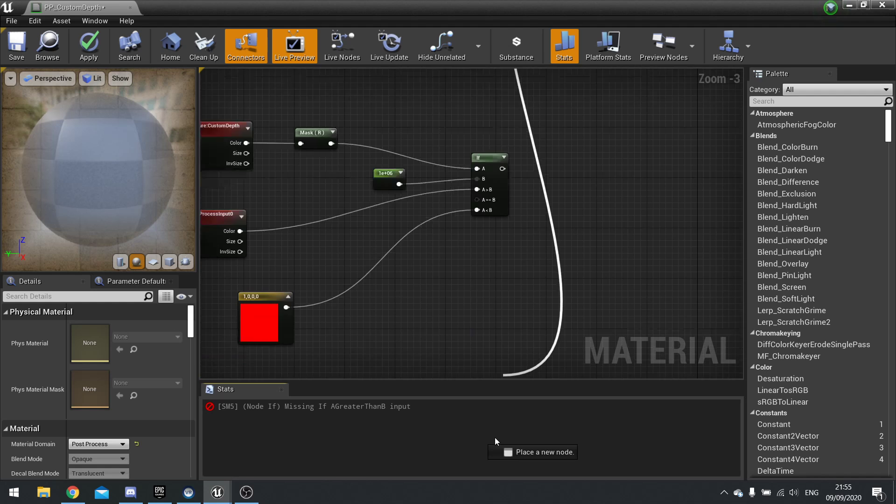
{"action": "left_click_drag", "start_coordinate": [495, 379], "coordinate": [504, 214]}
{"action": "right_click_drag", "start_coordinate": [605, 149], "coordinate": [535, 292]}
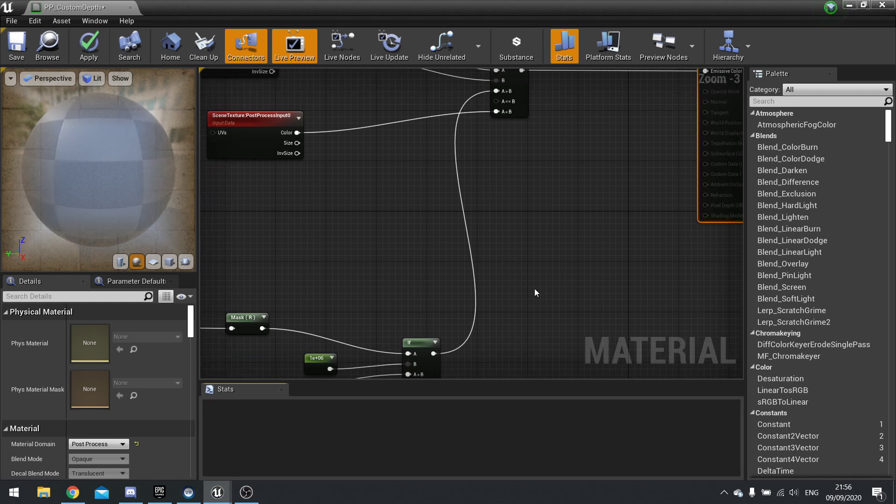
{"action": "left_click", "coordinate": [89, 41]}
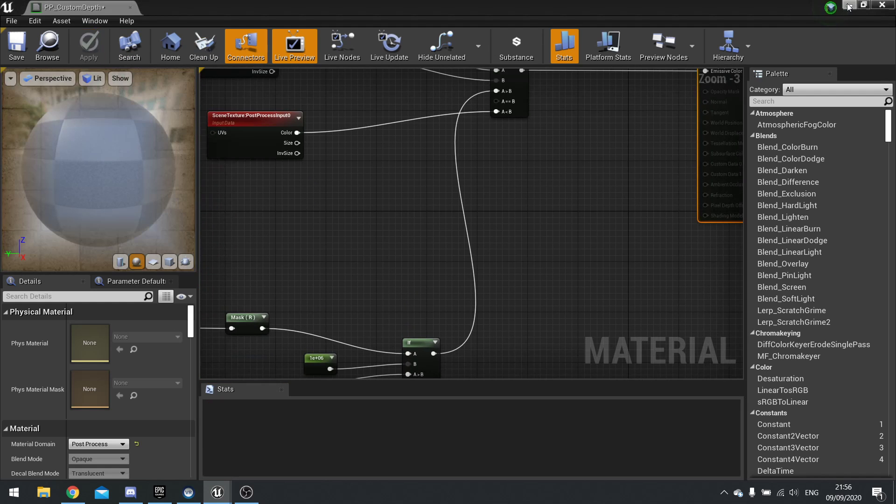
{"action": "left_click", "coordinate": [850, 5]}
- Fly around the level to examine the cube's highlight from behind the wall, from the side and up close
{"action": "key", "text": "a"}
{"action": "right_click_drag", "start_coordinate": [398, 201], "coordinate": [415, 224]}
{"action": "key", "text": "d"}
{"action": "key", "text": "a"}
{"action": "key", "text": "d"}
{"action": "key", "text": "a"}
{"action": "key", "text": "d"}
{"action": "key", "text": "a"}
{"action": "key", "text": "d"}
{"action": "key", "text": "a"}
{"action": "key", "text": "d"}
{"action": "key", "text": "w"}
{"action": "key", "text": "w"}
{"action": "key", "text": "s"}
{"action": "key", "text": "w"}
{"action": "key", "text": "s"}
{"action": "key", "text": "s"}
{"action": "key", "text": "w"}
{"action": "right_click_drag", "start_coordinate": [488, 206], "coordinate": [486, 206]}
{"action": "key", "text": "a"}
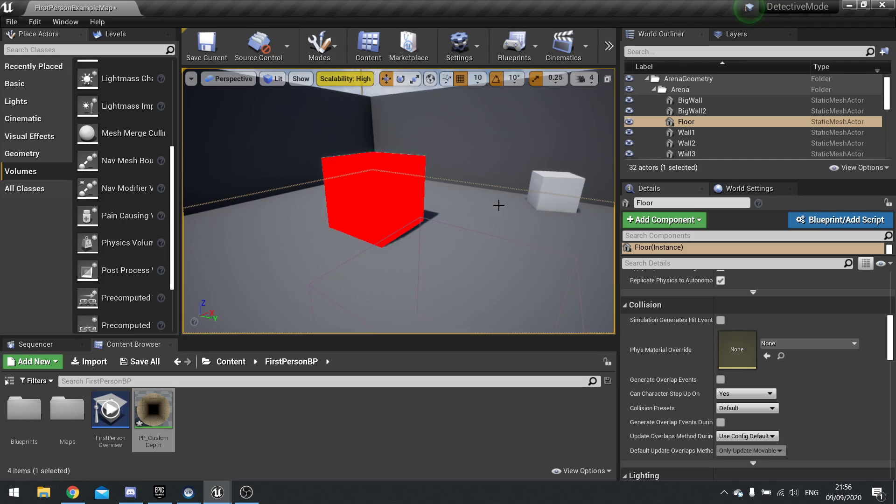
{"action": "right_click_drag", "start_coordinate": [525, 308], "coordinate": [473, 178]}
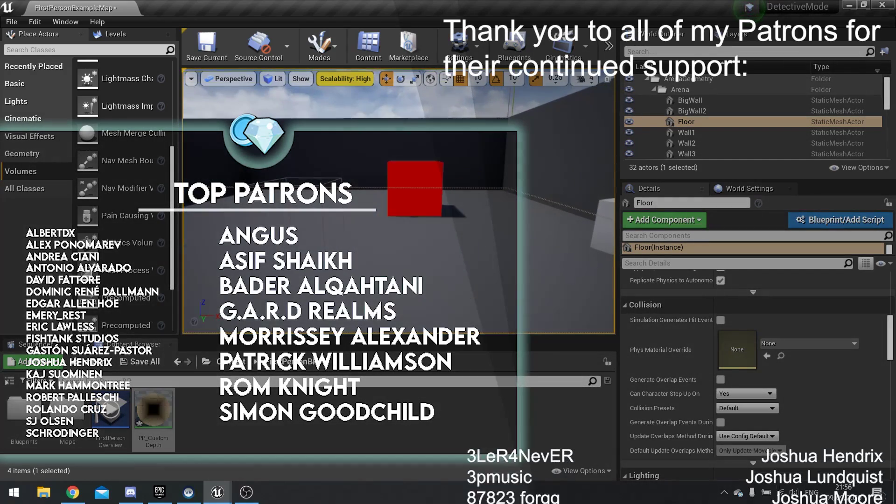